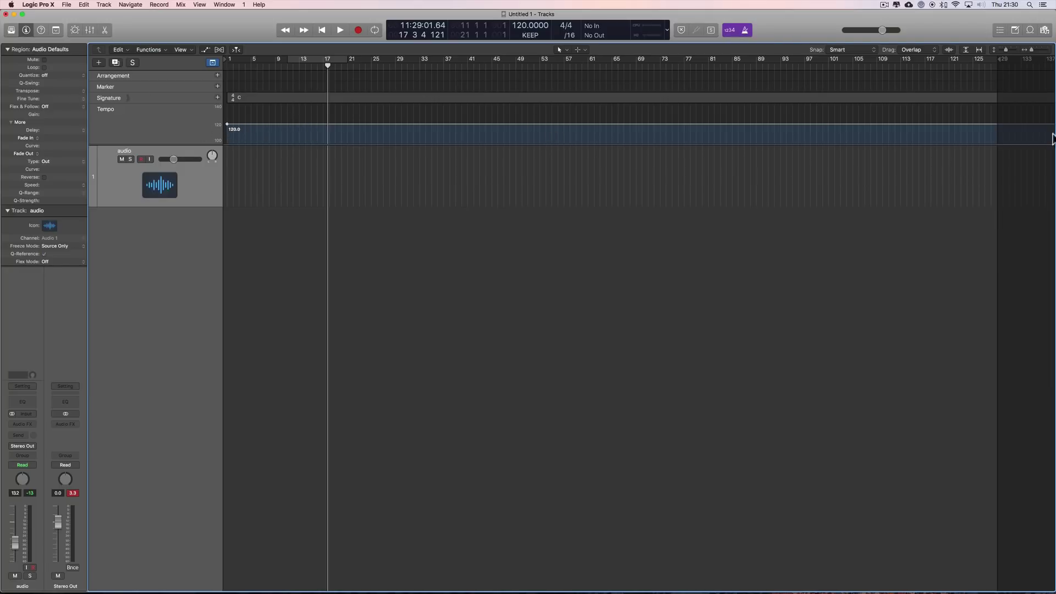
Place the project's W946yK2EFmI audio region on the audio track at bar 23 without importing its tempo information.
{"action": "left_click", "coordinate": [1044, 30]}
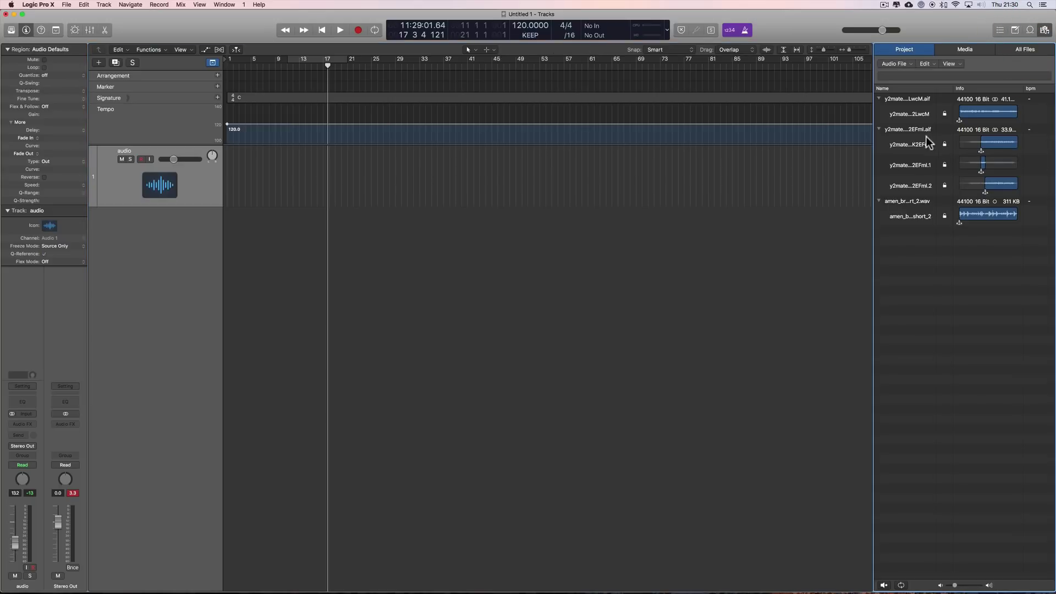
{"action": "left_click_drag", "start_coordinate": [918, 145], "coordinate": [359, 169]}
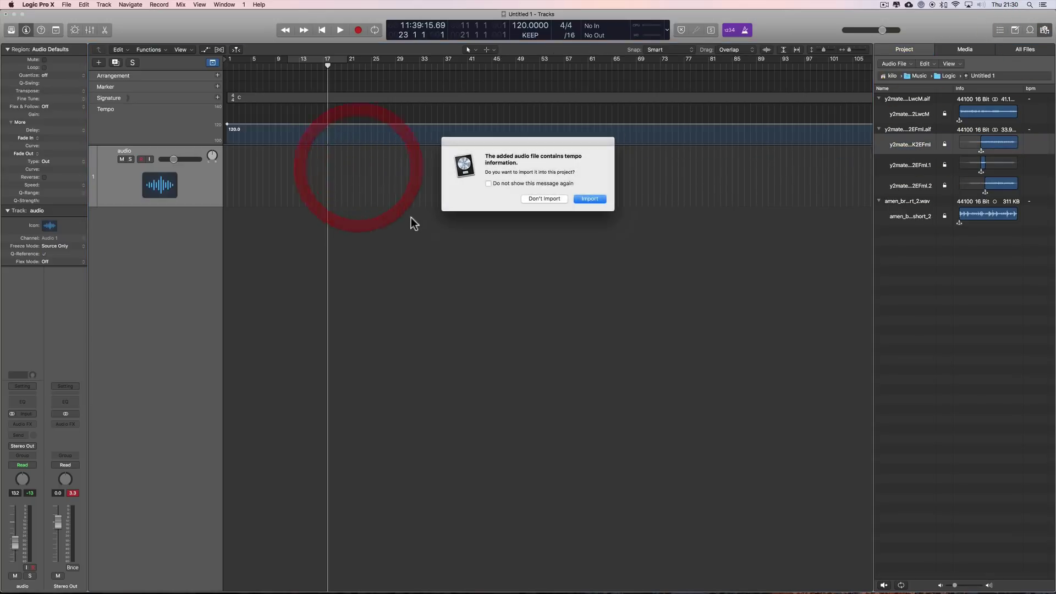
{"action": "left_click", "coordinate": [546, 199]}
{"action": "left_click", "coordinate": [1045, 29]}
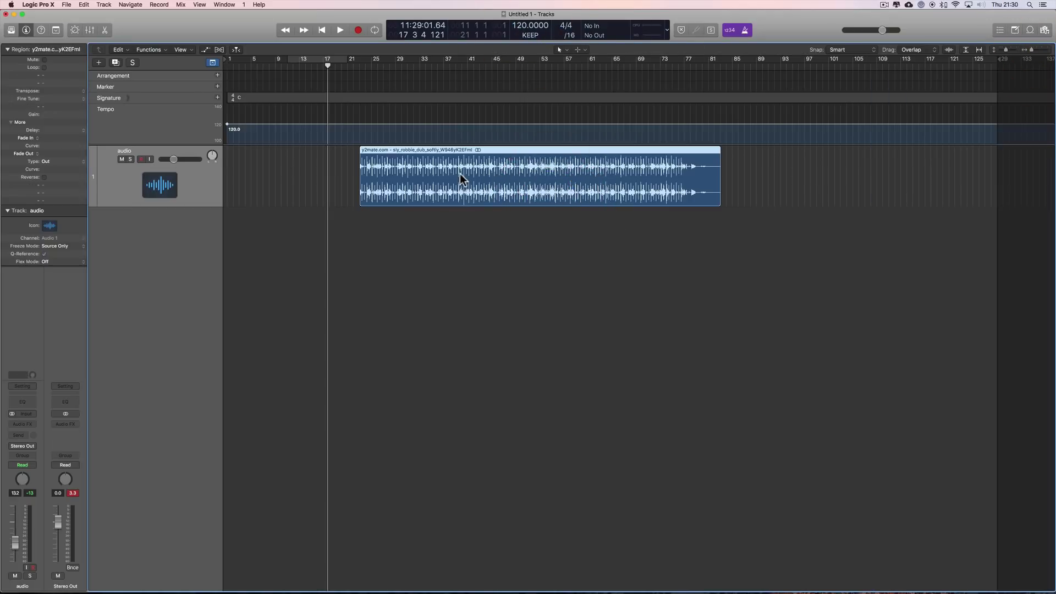
Open the region in the File Tempo editor and audition it with the beat click from near its start.
{"action": "double_click", "coordinate": [494, 149]}
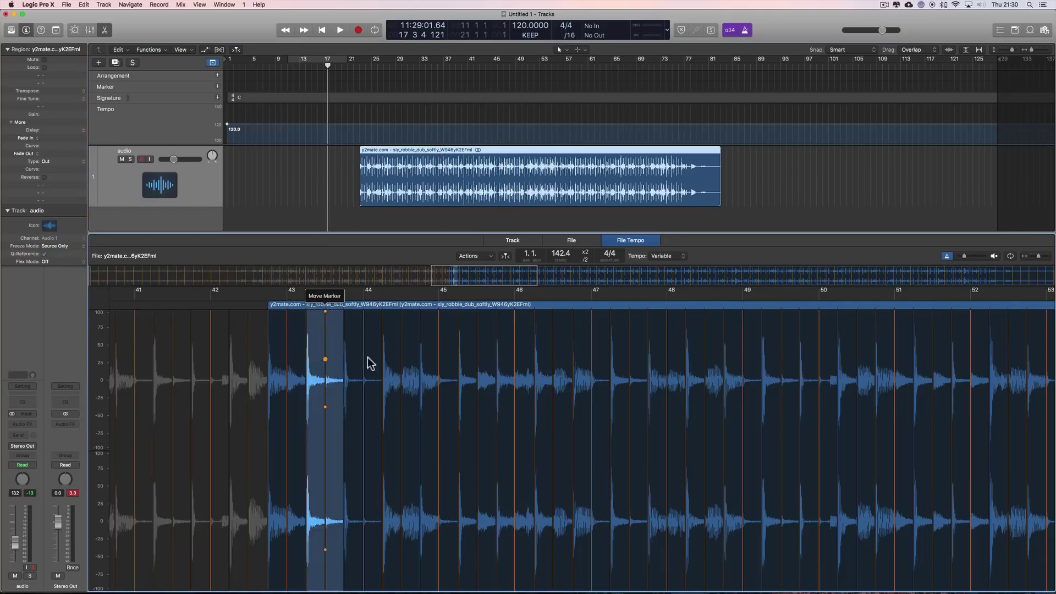
{"action": "left_click_drag", "start_coordinate": [325, 359], "coordinate": [279, 326]}
{"action": "left_click", "coordinate": [283, 296]}
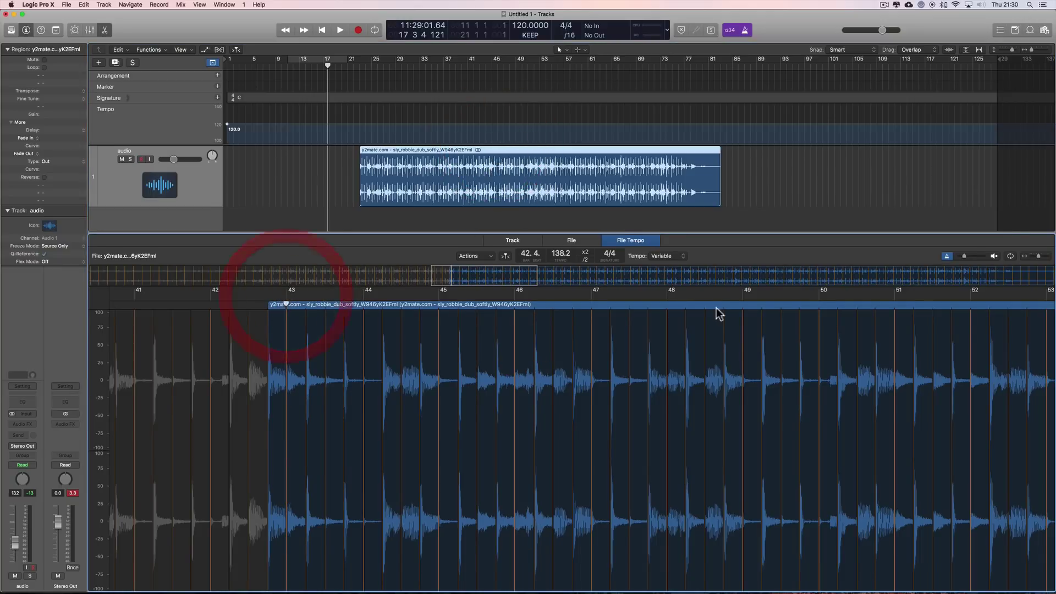
{"action": "left_click", "coordinate": [992, 256]}
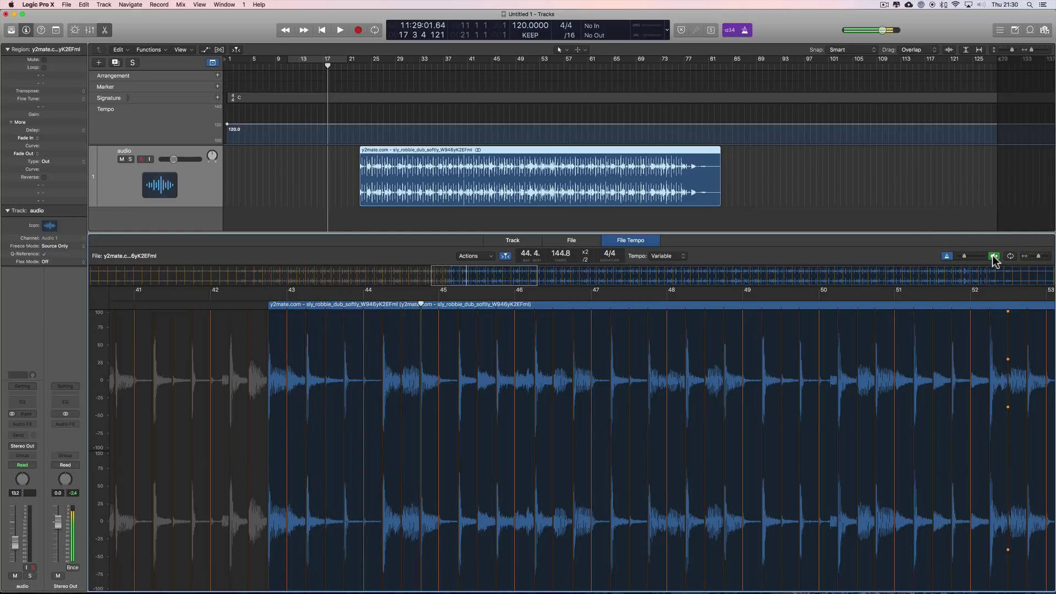
{"action": "left_click", "coordinate": [993, 256]}
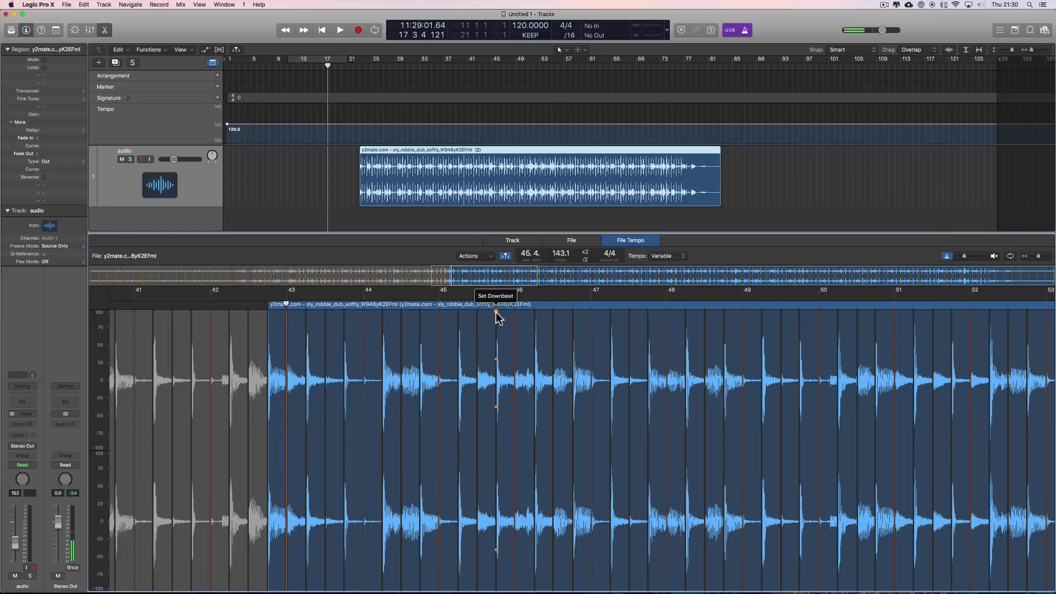
Set the downbeat on the beat between bars 45 and 46 and audition the region from its start.
{"action": "left_click", "coordinate": [496, 311]}
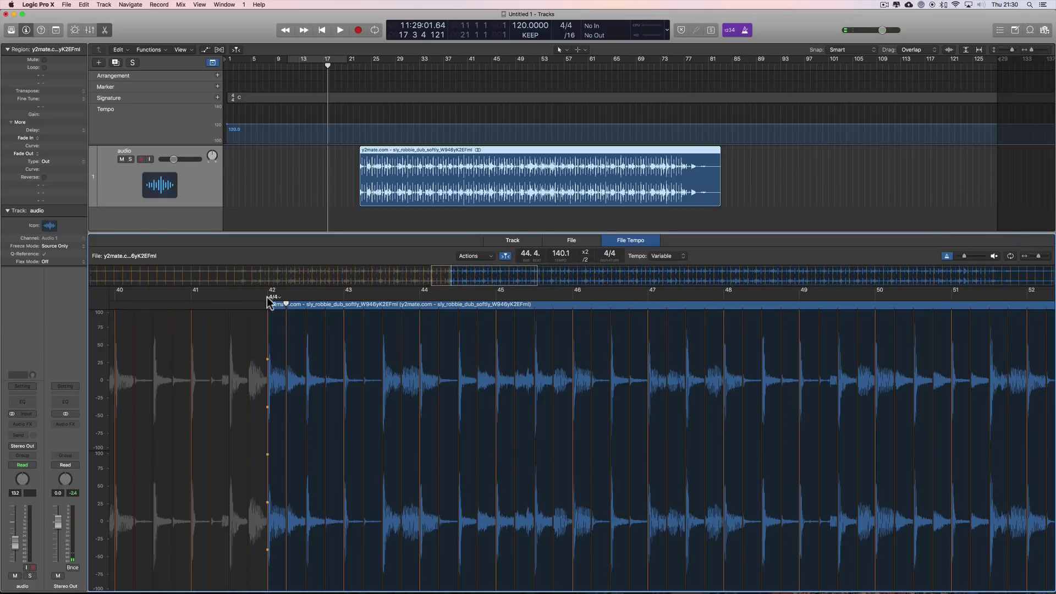
{"action": "left_click", "coordinate": [268, 302]}
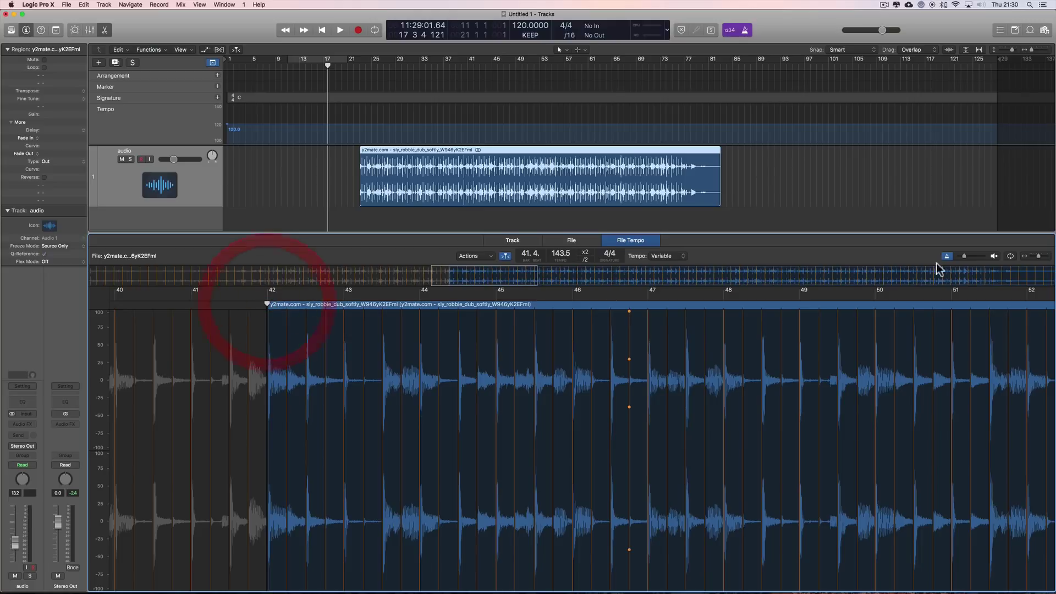
{"action": "left_click", "coordinate": [994, 256]}
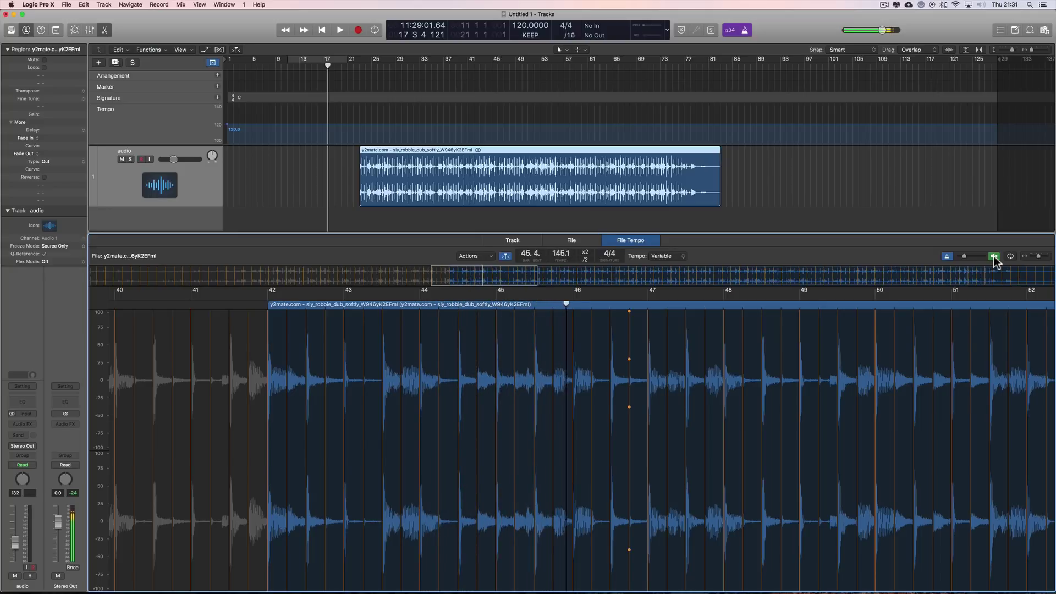
{"action": "left_click", "coordinate": [994, 256]}
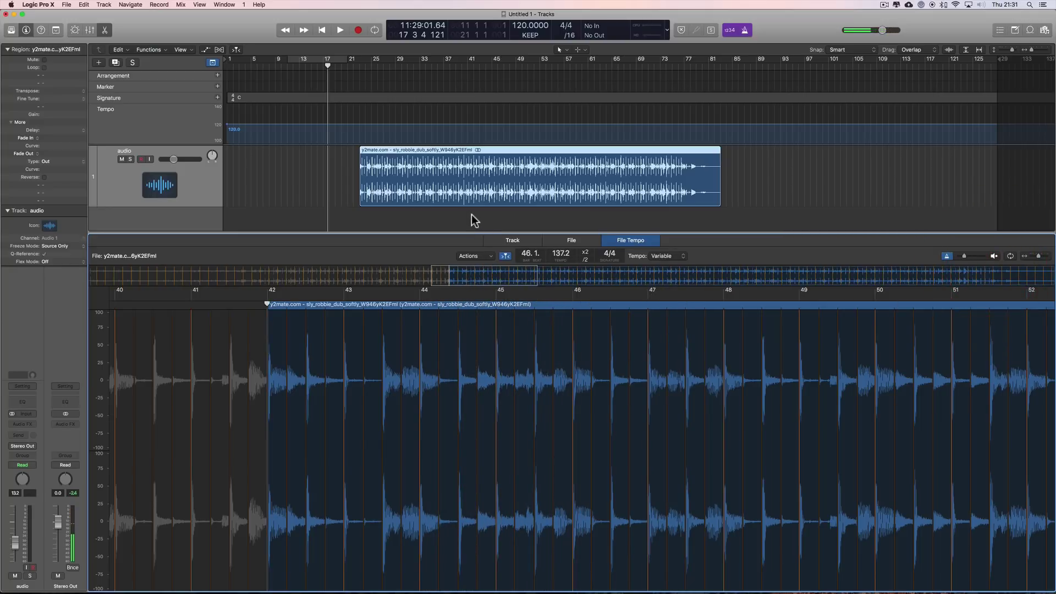
Adapt the project tempo to the region tempo, align it to the downbeat, and close the editor.
{"action": "left_click", "coordinate": [483, 257]}
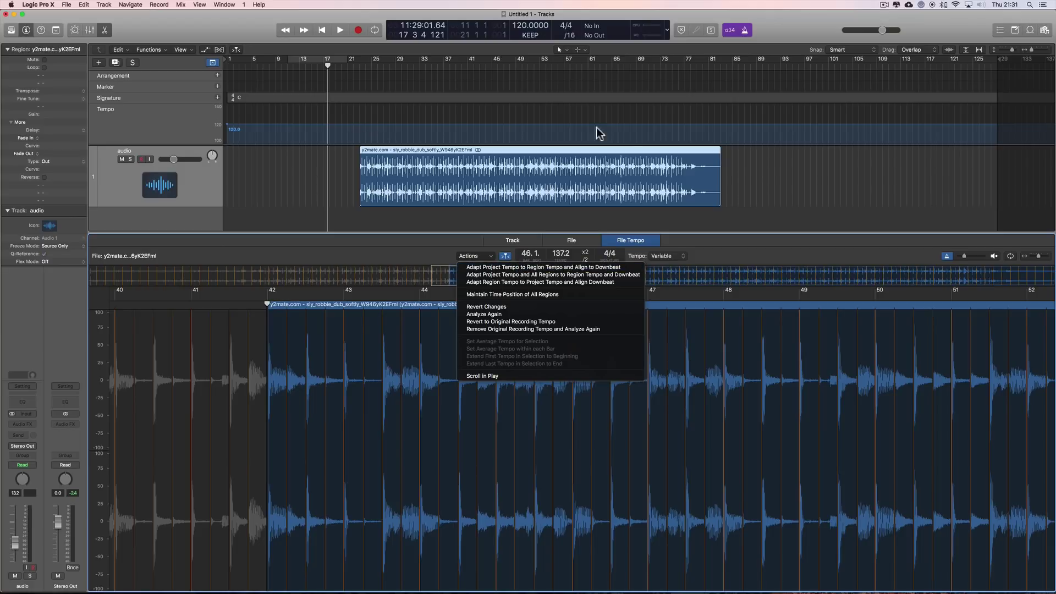
{"action": "left_click", "coordinate": [520, 267]}
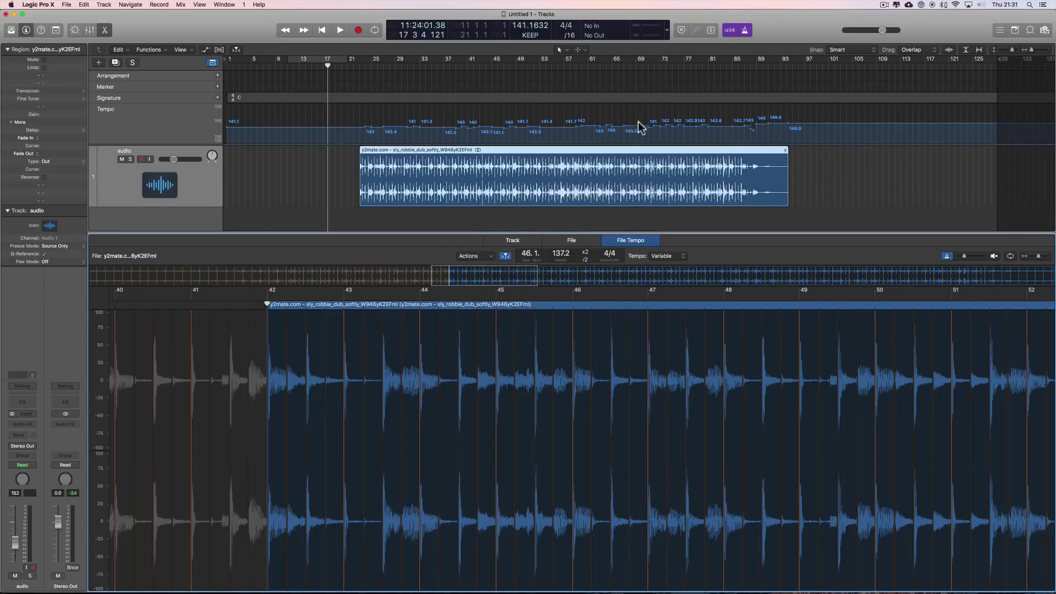
{"action": "left_click", "coordinate": [1041, 53]}
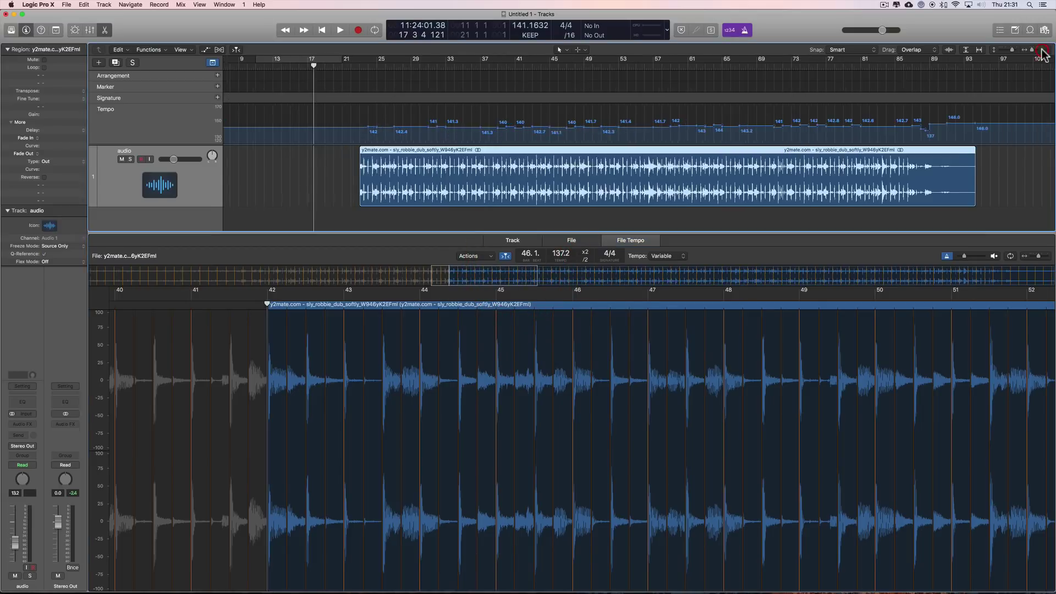
{"action": "left_click", "coordinate": [1041, 53]}
{"action": "left_click", "coordinate": [116, 34]}
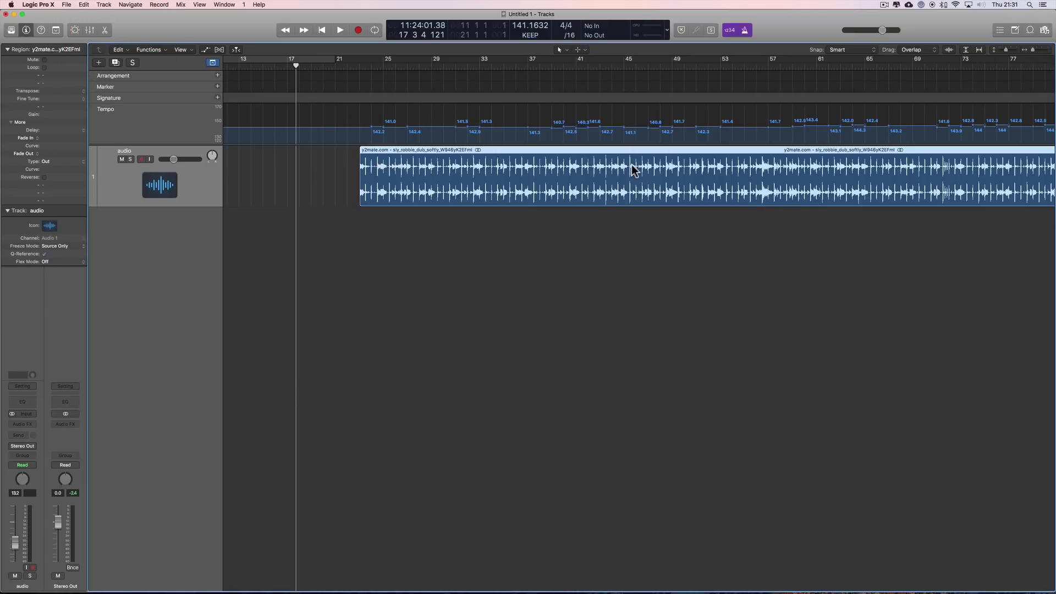
{"action": "scroll", "coordinate": [632, 169], "scroll_direction": "right", "scroll_amount": 2}
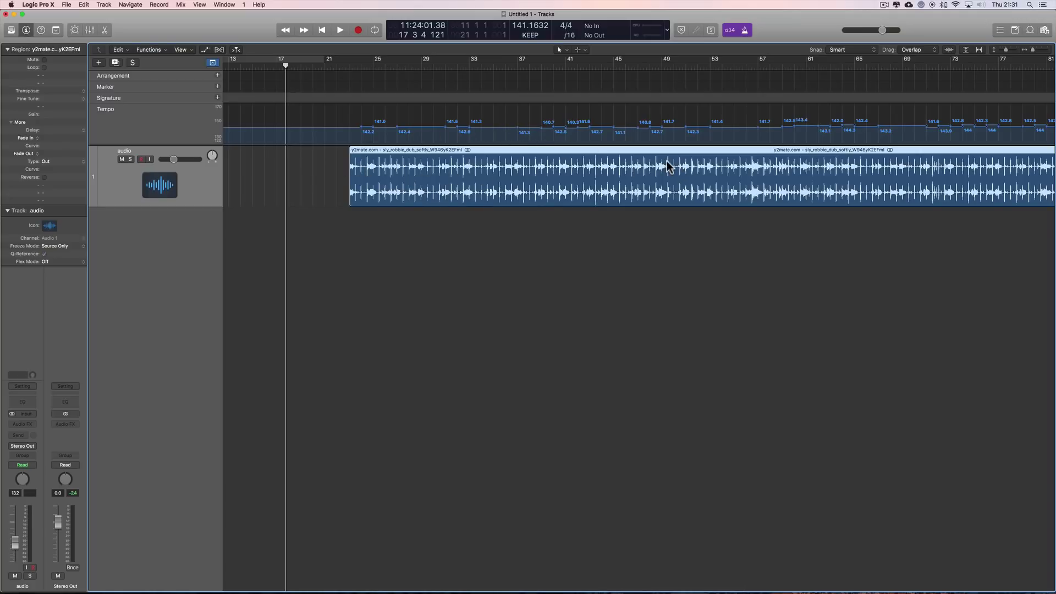
{"action": "scroll", "coordinate": [669, 166], "scroll_direction": "right", "scroll_amount": 3}
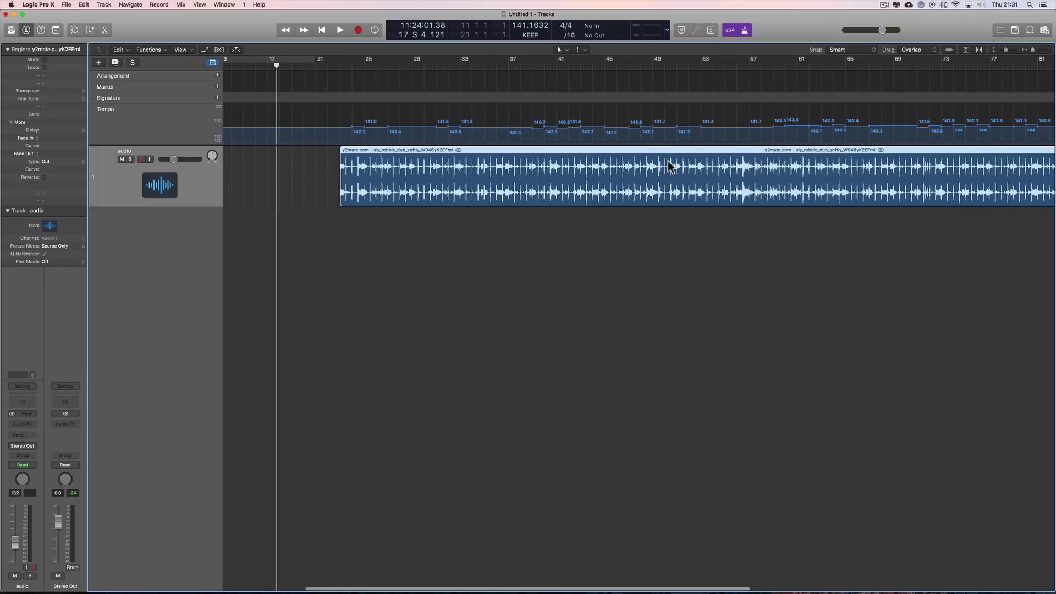
{"action": "scroll", "coordinate": [669, 166], "scroll_direction": "right", "scroll_amount": 1}
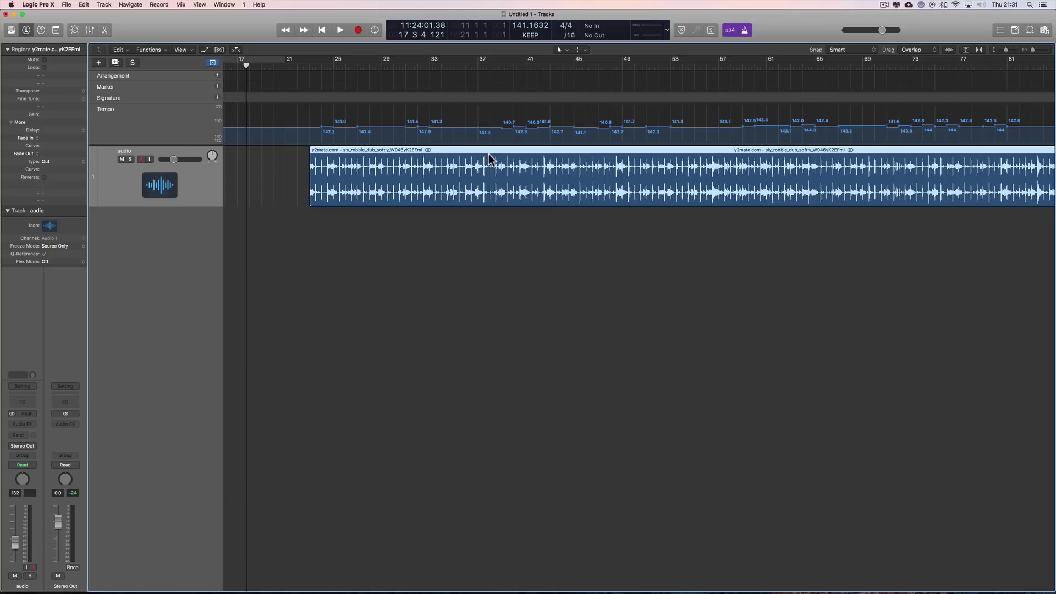
Reopen the region in the File Tempo editor, review the tempo adaptation actions, and examine the project's tempo changes along the region.
{"action": "double_click", "coordinate": [459, 152]}
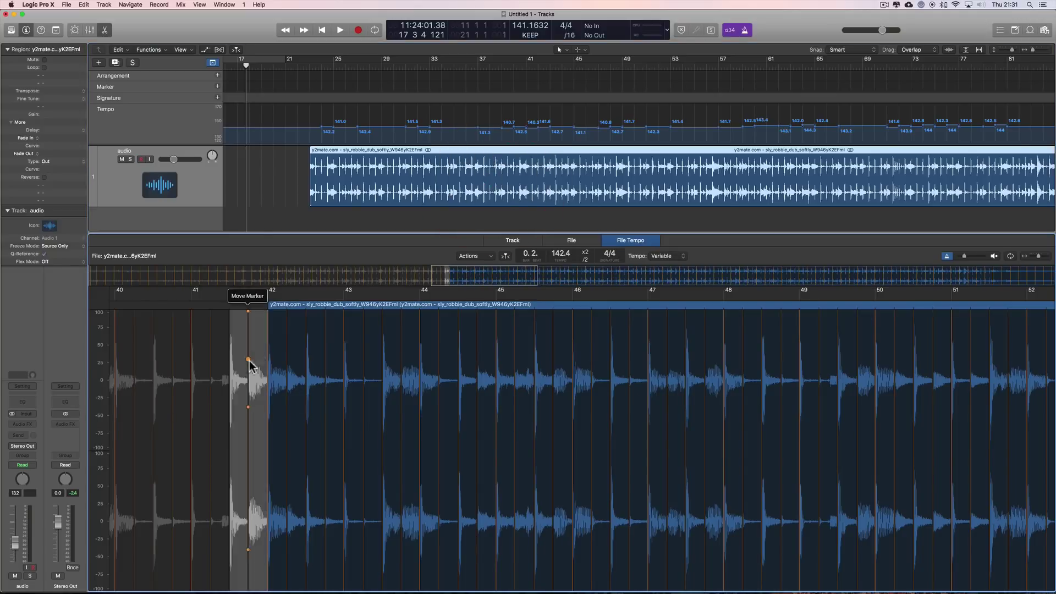
{"action": "left_click_drag", "start_coordinate": [334, 354], "coordinate": [424, 355]}
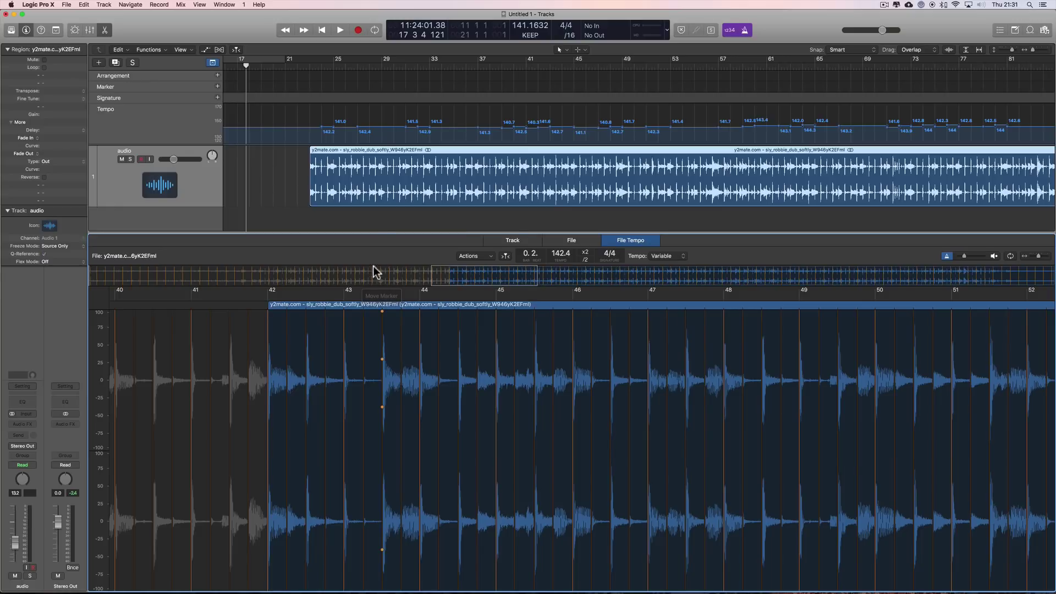
{"action": "left_click", "coordinate": [482, 257]}
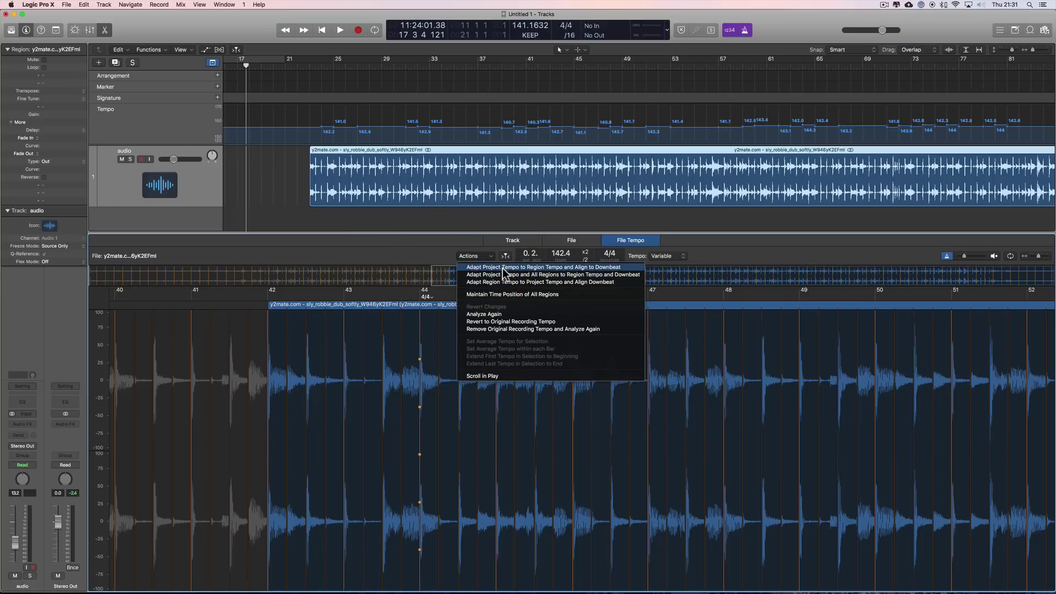
{"action": "left_click", "coordinate": [790, 27]}
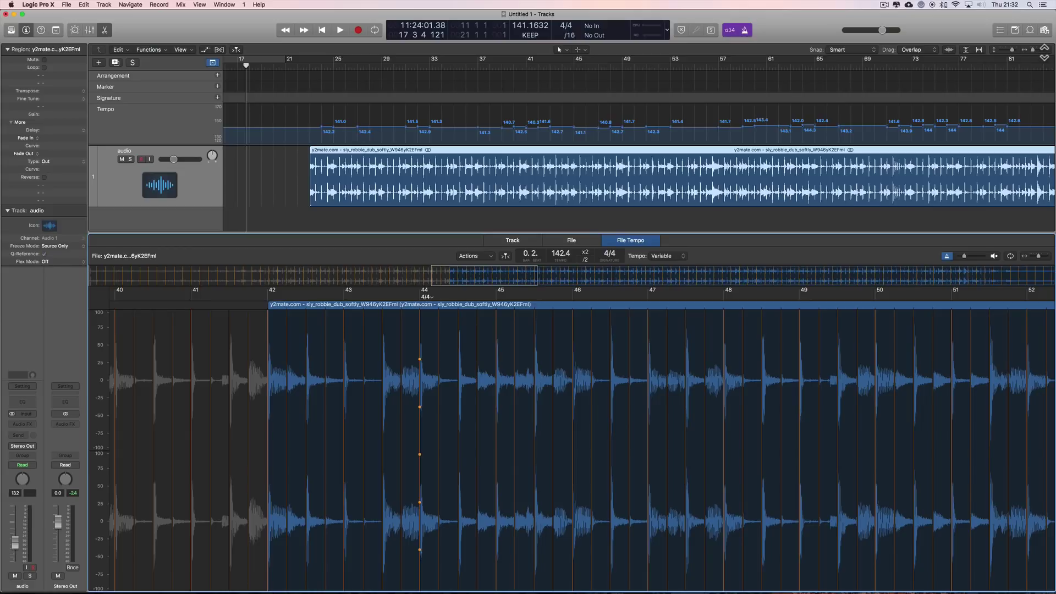
{"action": "left_click", "coordinate": [1043, 55]}
{"action": "left_click", "coordinate": [1043, 54]}
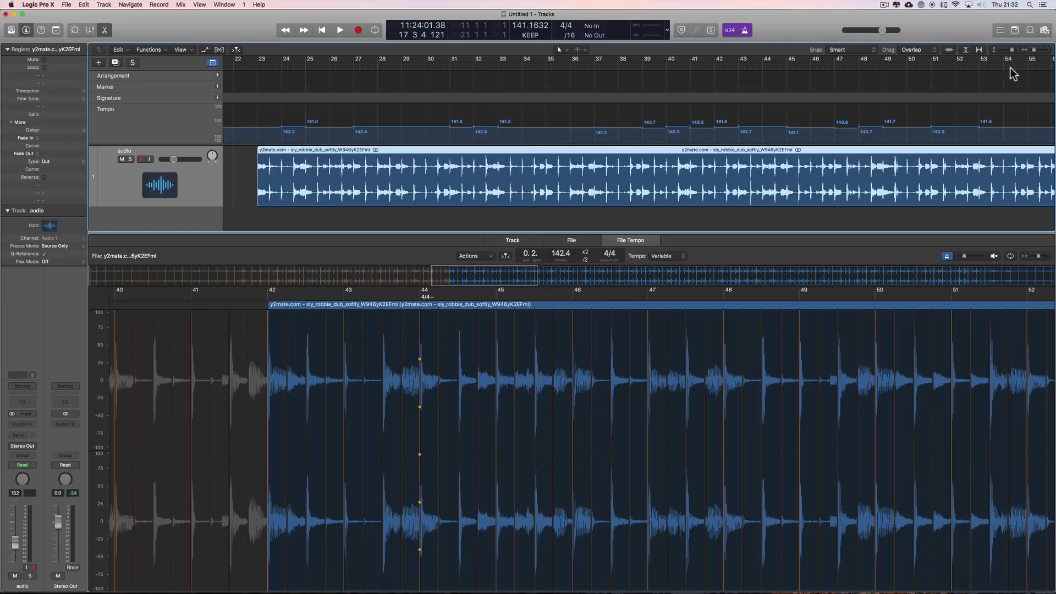
{"action": "scroll", "coordinate": [1034, 50], "scroll_direction": "down", "scroll_amount": 5}
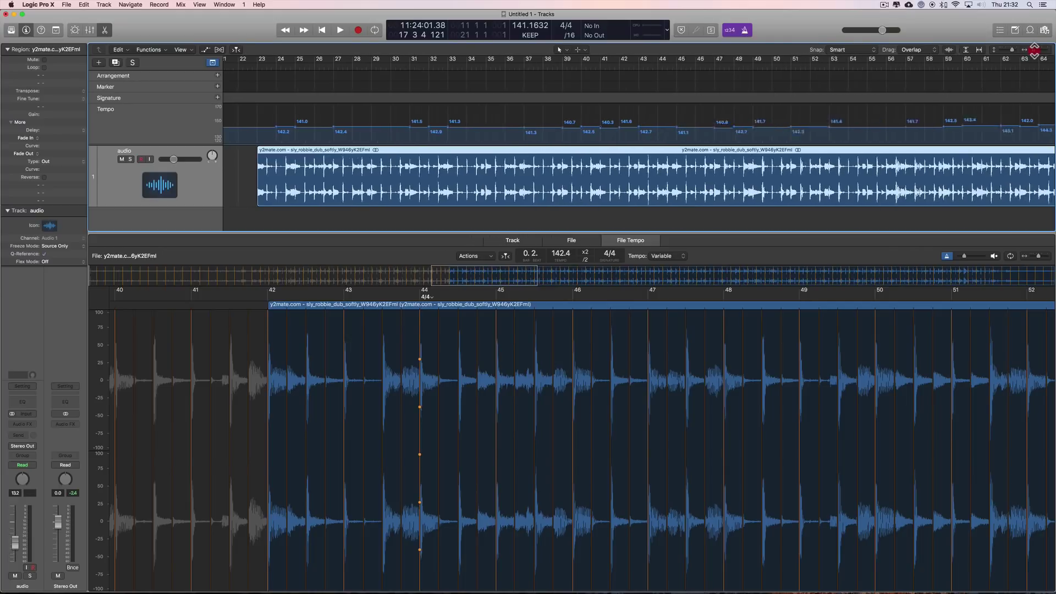
{"action": "scroll", "coordinate": [1034, 50], "scroll_direction": "down", "scroll_amount": 3}
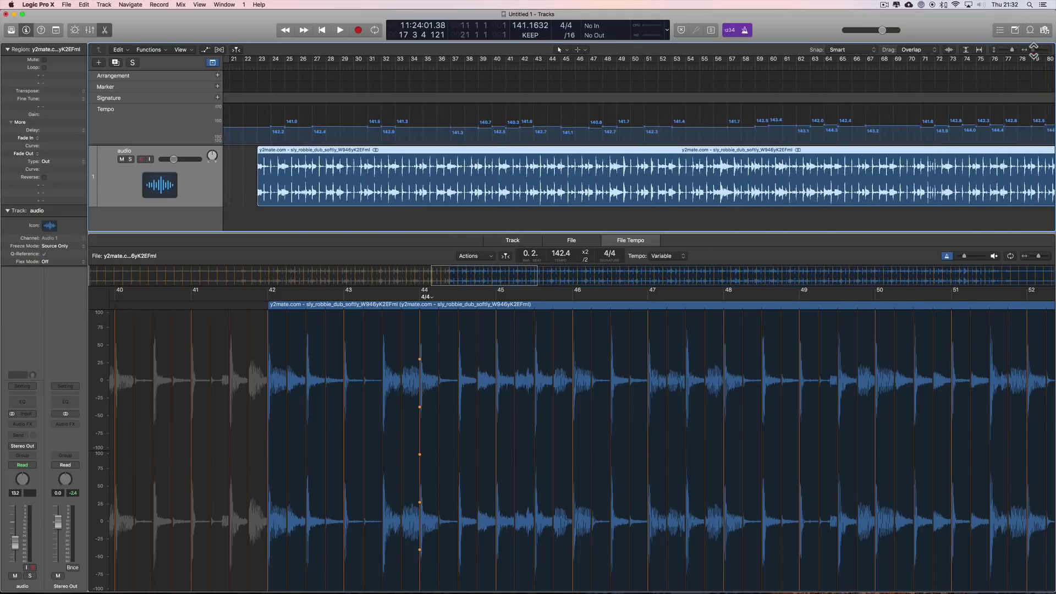
{"action": "left_click", "coordinate": [1033, 50]}
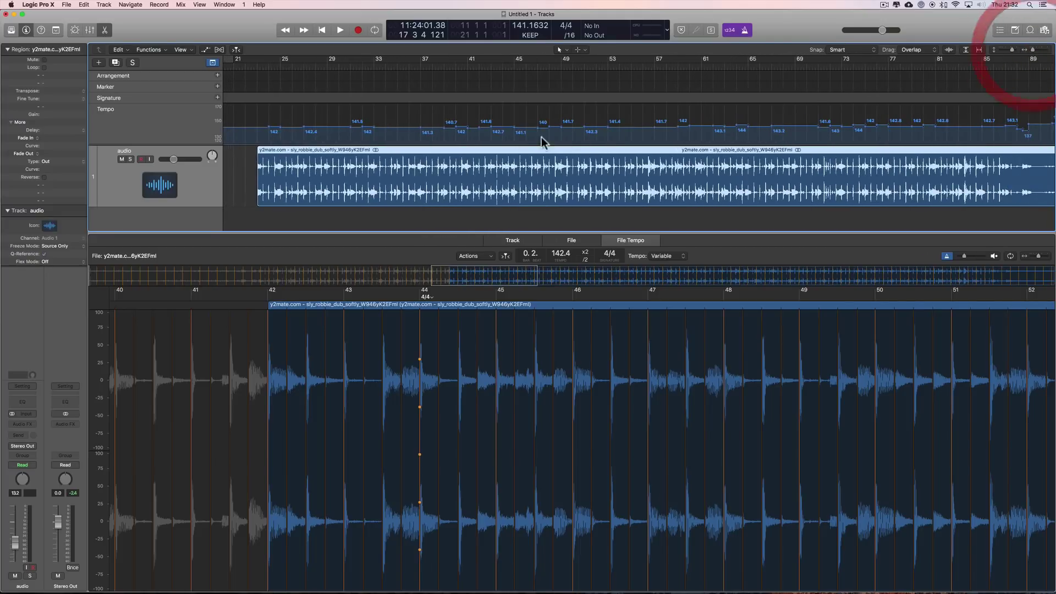
{"action": "scroll", "coordinate": [813, 130], "scroll_direction": "right", "scroll_amount": 3}
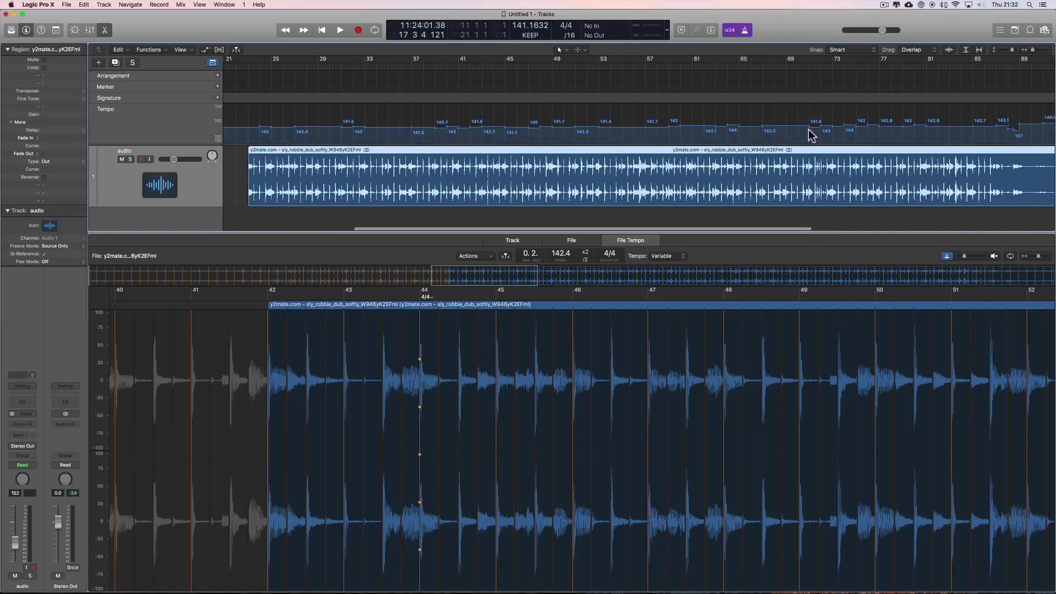
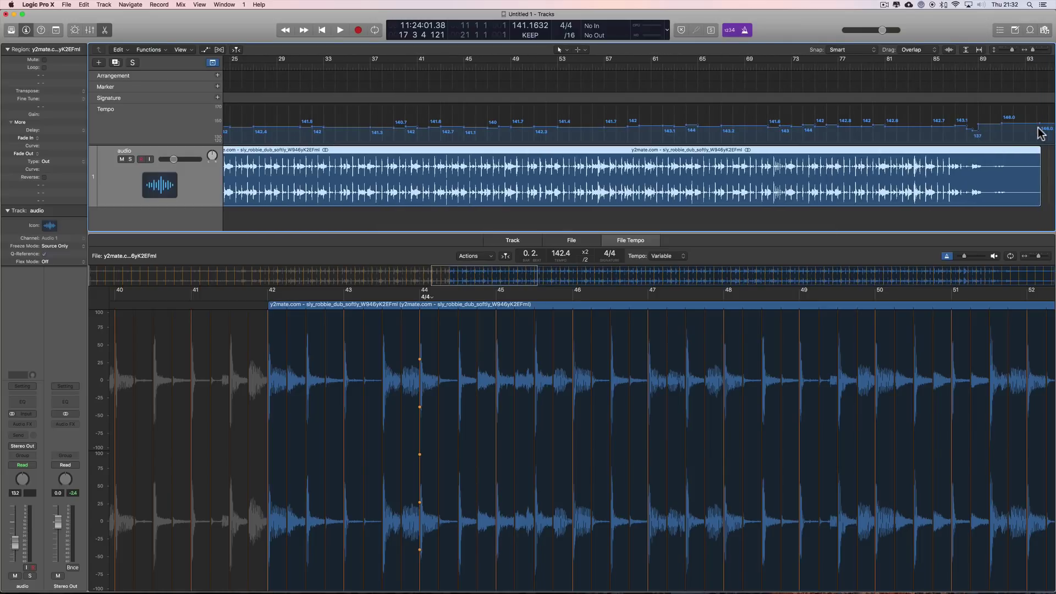
Flatten the tempo curve by moving its last tempo point to bar 1, and set the project tempo to 142 BPM.
{"action": "left_click_drag", "start_coordinate": [1043, 128], "coordinate": [229, 124]}
{"action": "left_click", "coordinate": [530, 131]}
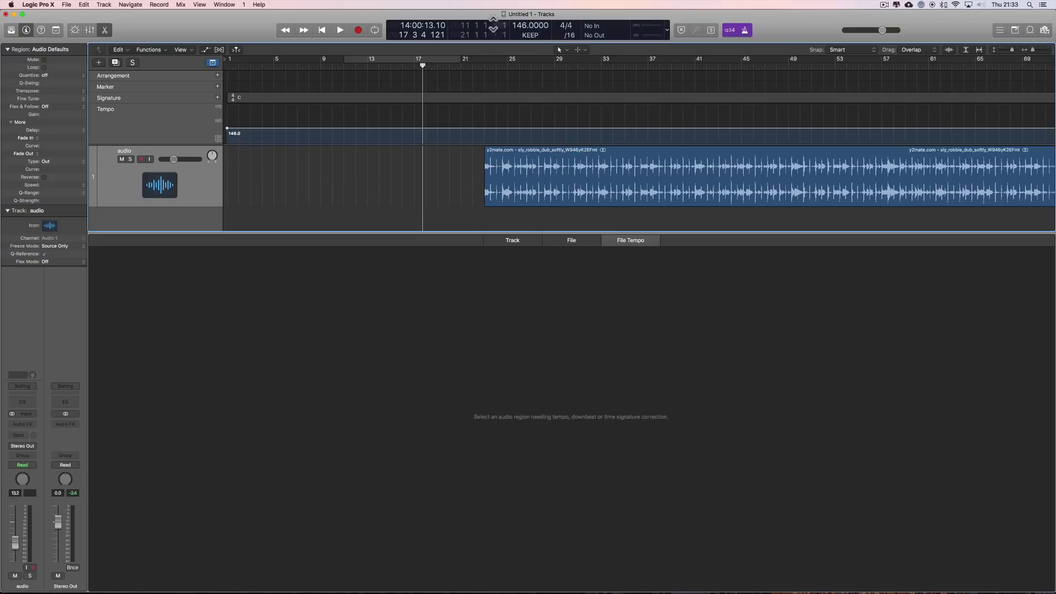
{"action": "double_click", "coordinate": [516, 25]}
{"action": "type", "text": "1"}
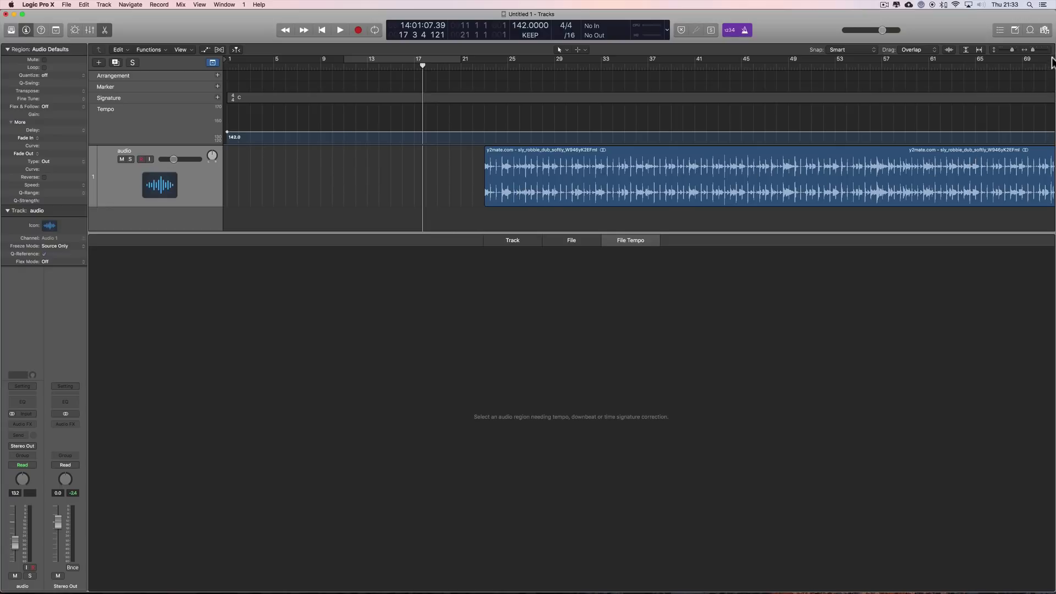
Close the editor, inspect the region against the constant tempo grid, and reopen the region in the File Tempo editor.
{"action": "key", "text": "super+Right"}
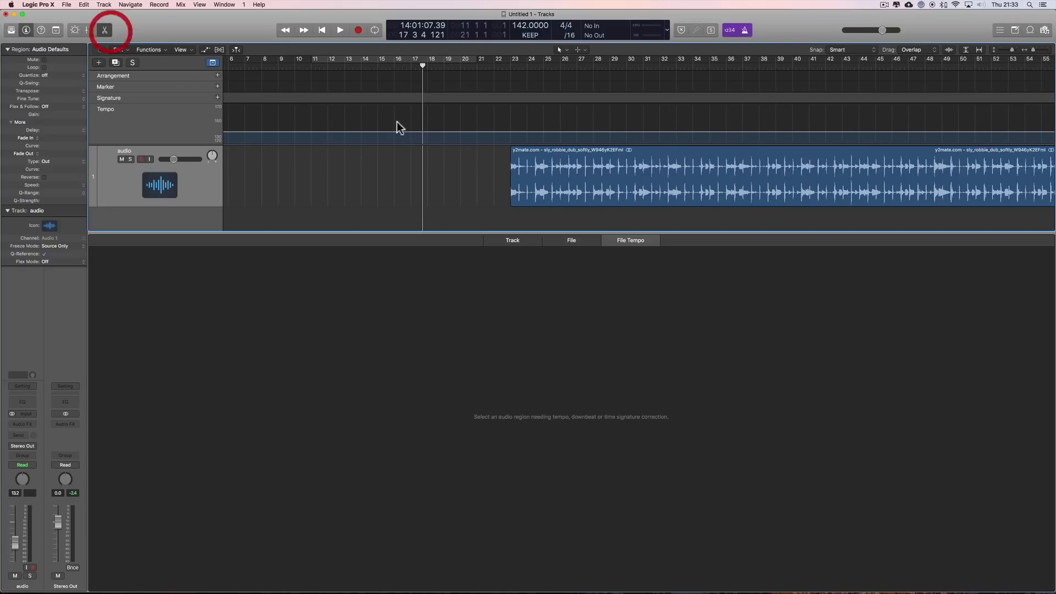
{"action": "key", "text": "e"}
{"action": "scroll", "coordinate": [488, 156], "scroll_direction": "right", "scroll_amount": 2}
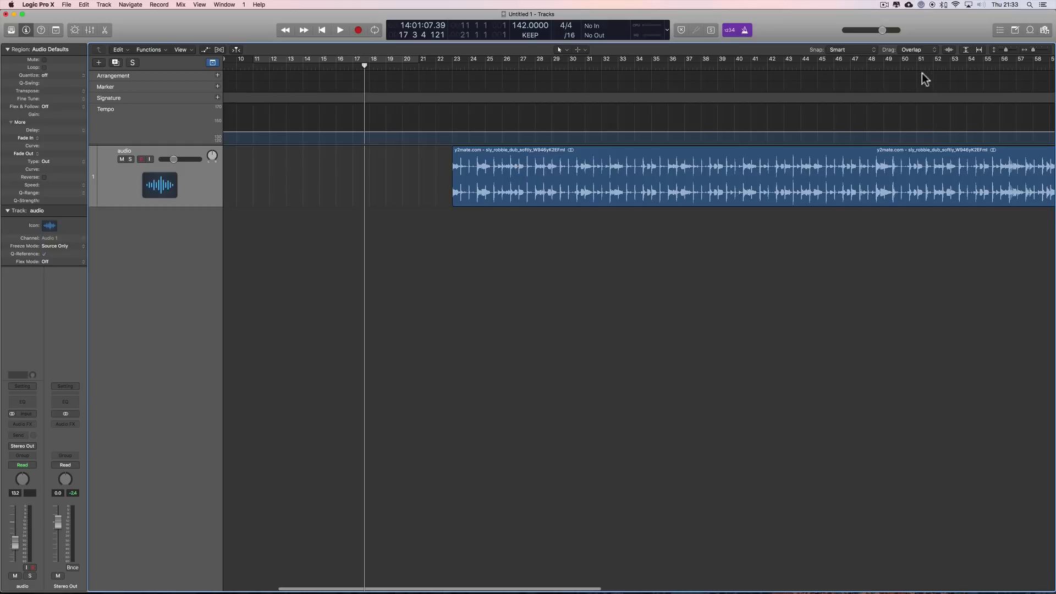
{"action": "left_click_drag", "start_coordinate": [1033, 49], "coordinate": [1034, 49]}
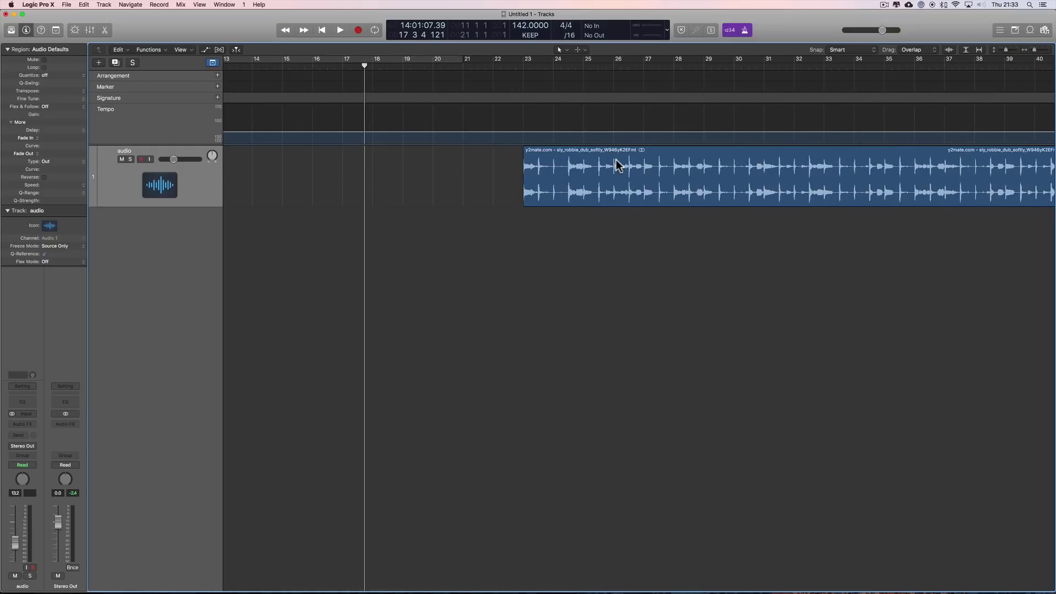
{"action": "scroll", "coordinate": [616, 159], "scroll_direction": "right", "scroll_amount": 5}
{"action": "left_click", "coordinate": [324, 158]}
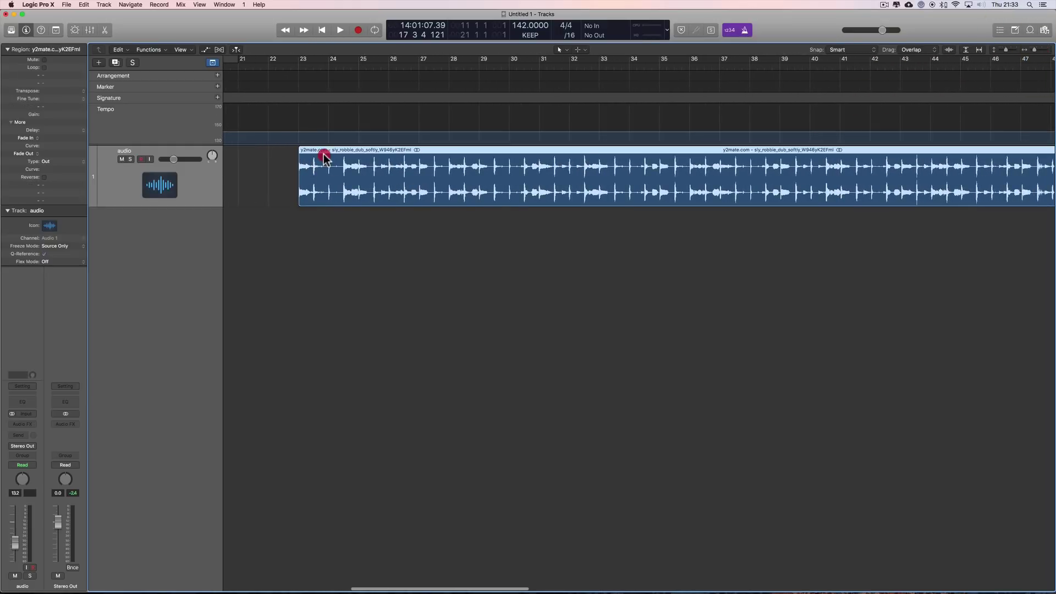
{"action": "double_click", "coordinate": [324, 159]}
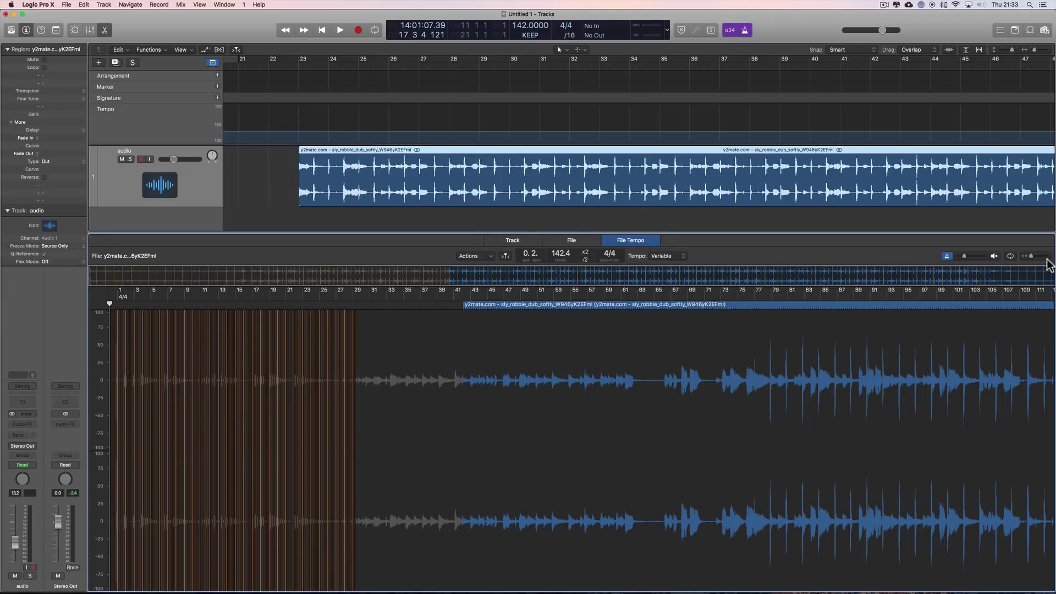
Examine the detected beats at the start of the audio file in the File Tempo editor, and close the editor.
{"action": "key", "text": "super+Right"}
{"action": "key", "text": "super+Right"}
{"action": "scroll", "coordinate": [322, 381], "scroll_direction": "left", "scroll_amount": 2}
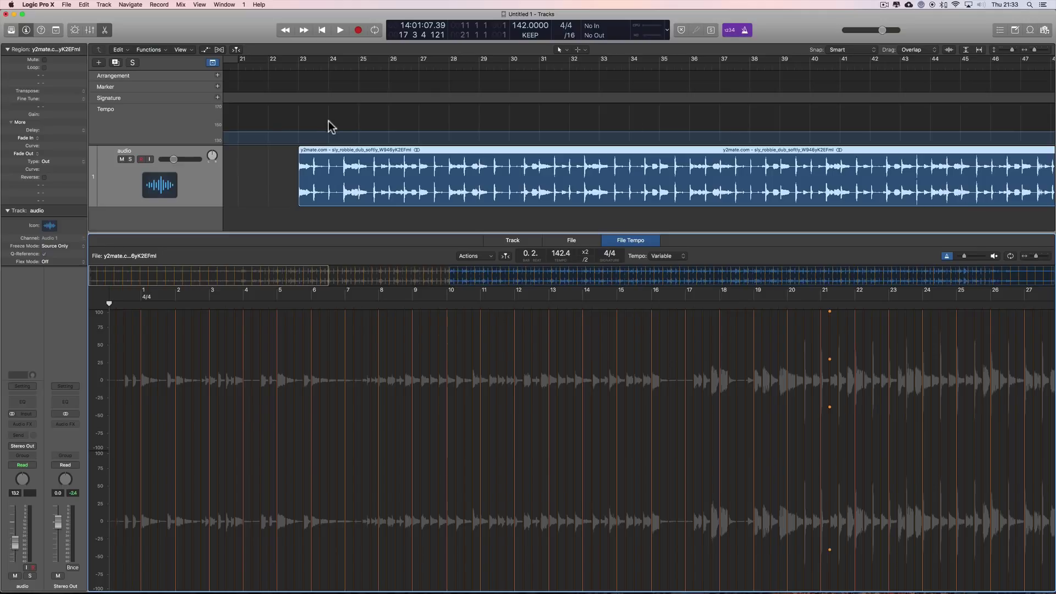
{"action": "left_click", "coordinate": [104, 30]}
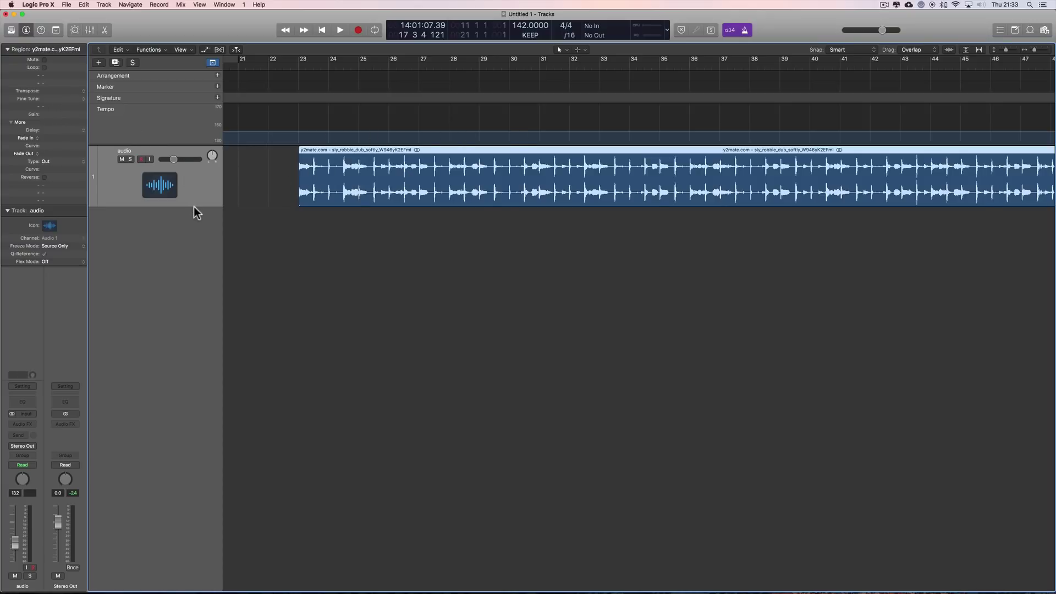
Enable Polyphonic Flex on the audio track and set Flex & Follow to On + Align Bars in the audio region defaults.
{"action": "left_click_drag", "start_coordinate": [194, 206], "coordinate": [194, 215]}
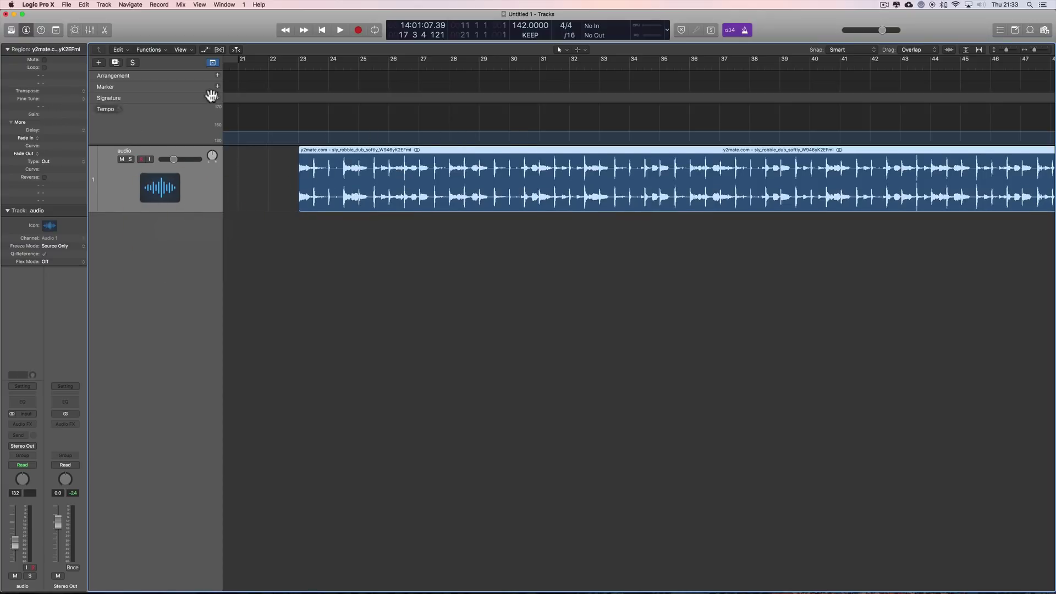
{"action": "left_click", "coordinate": [220, 50]}
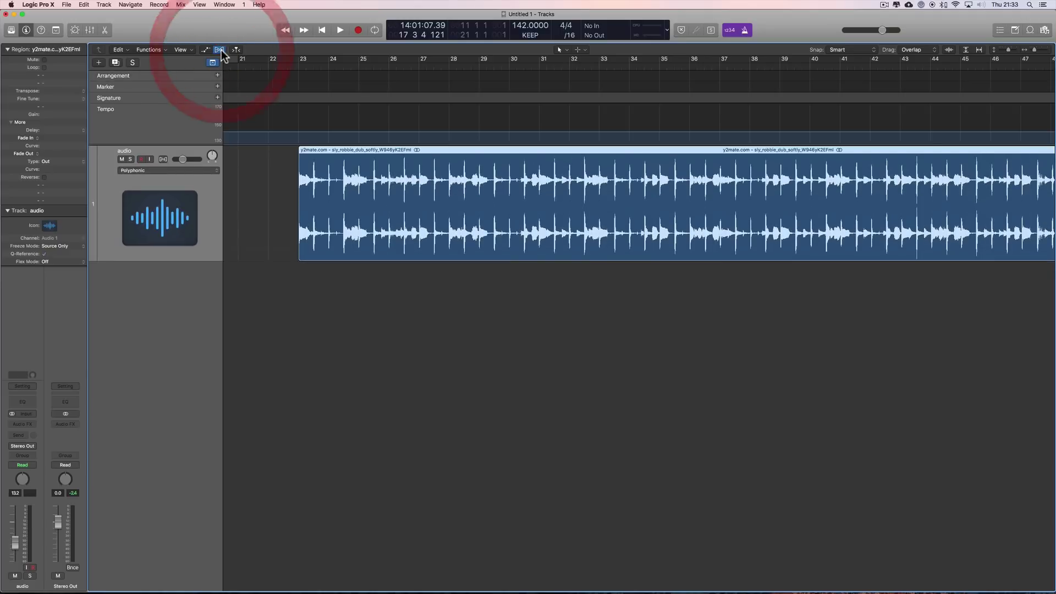
{"action": "left_click", "coordinate": [259, 183]}
{"action": "left_click", "coordinate": [45, 107]}
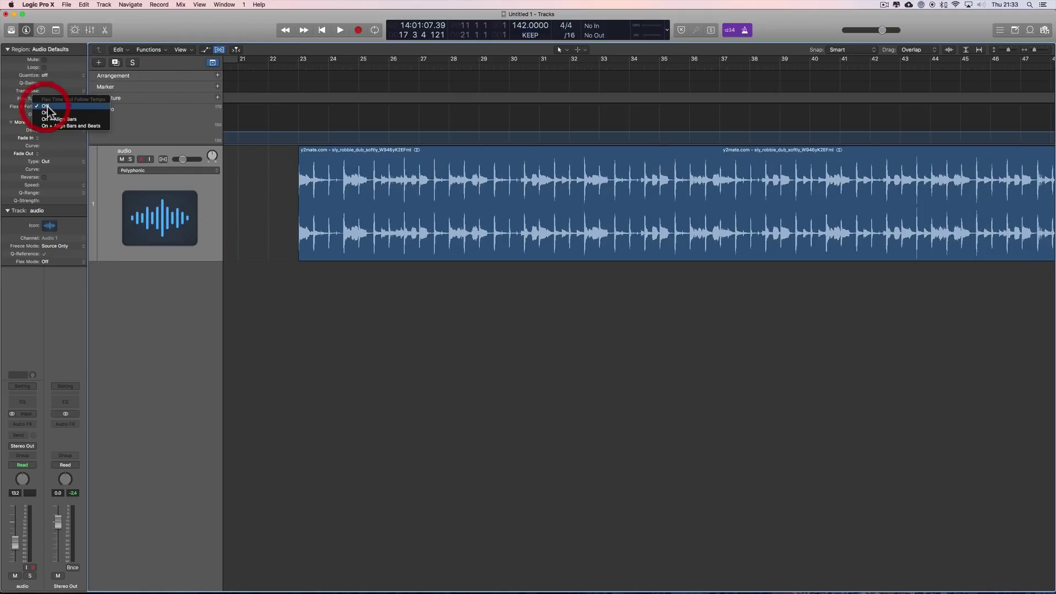
{"action": "left_click", "coordinate": [239, 168]}
{"action": "left_click", "coordinate": [163, 158]}
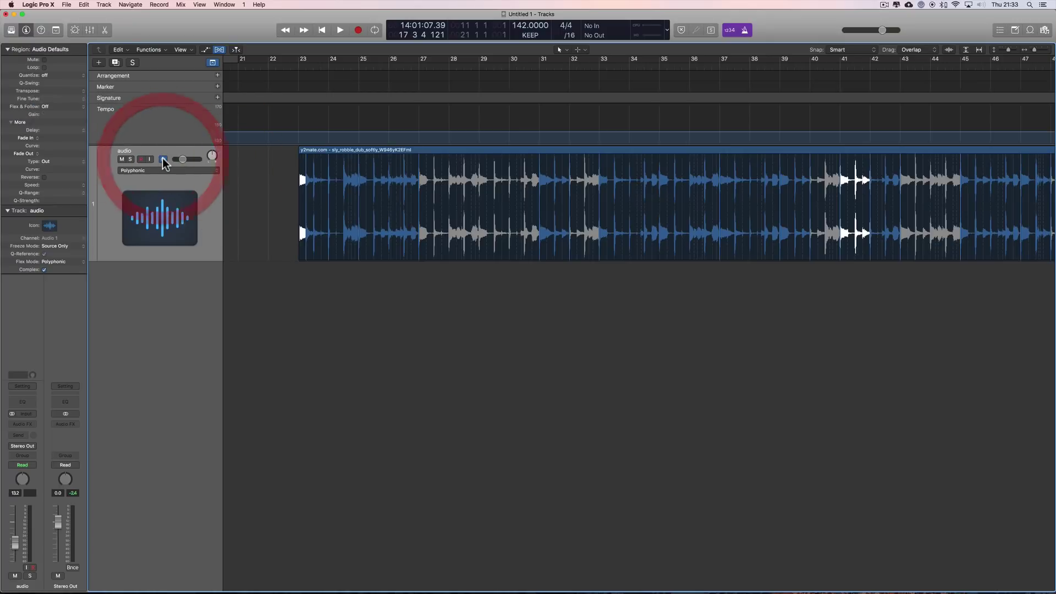
{"action": "left_click", "coordinate": [46, 107]}
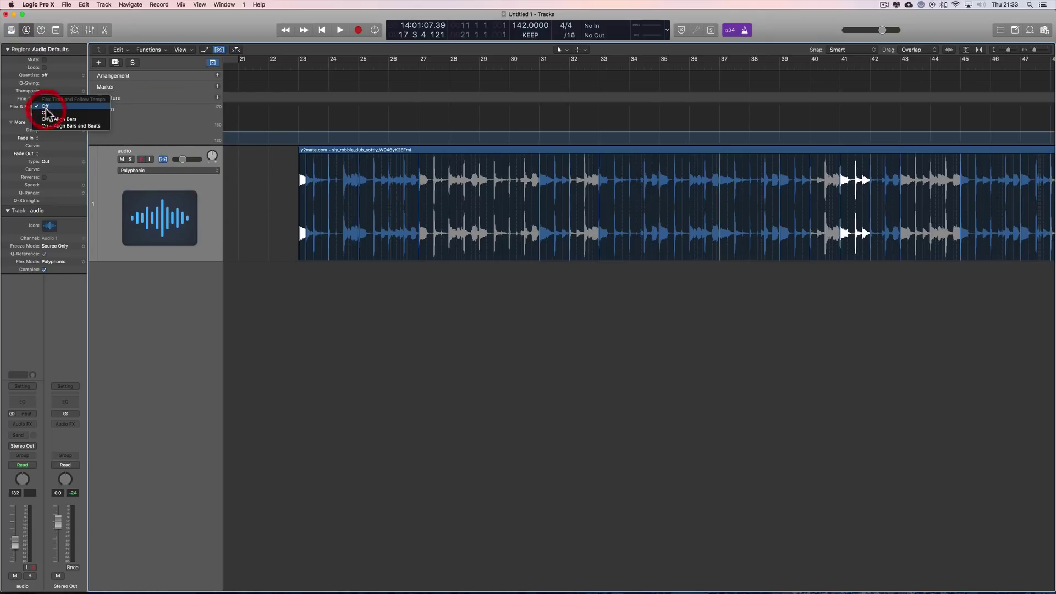
{"action": "left_click", "coordinate": [57, 120]}
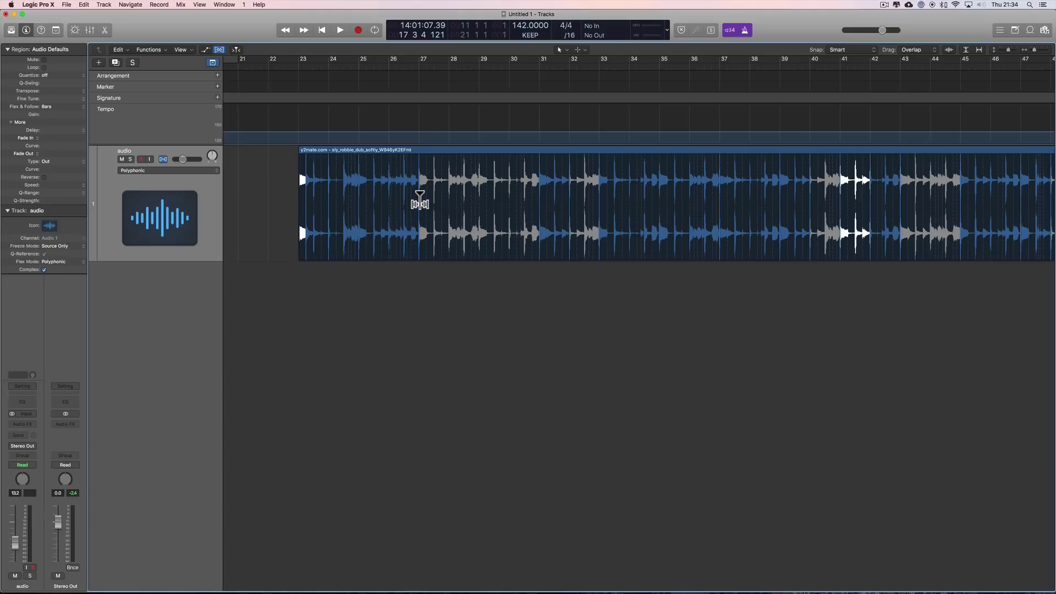
Play the region from bar 23 against the grid, adjusting the audio track's volume to about -11 dB.
{"action": "left_click", "coordinate": [1042, 49]}
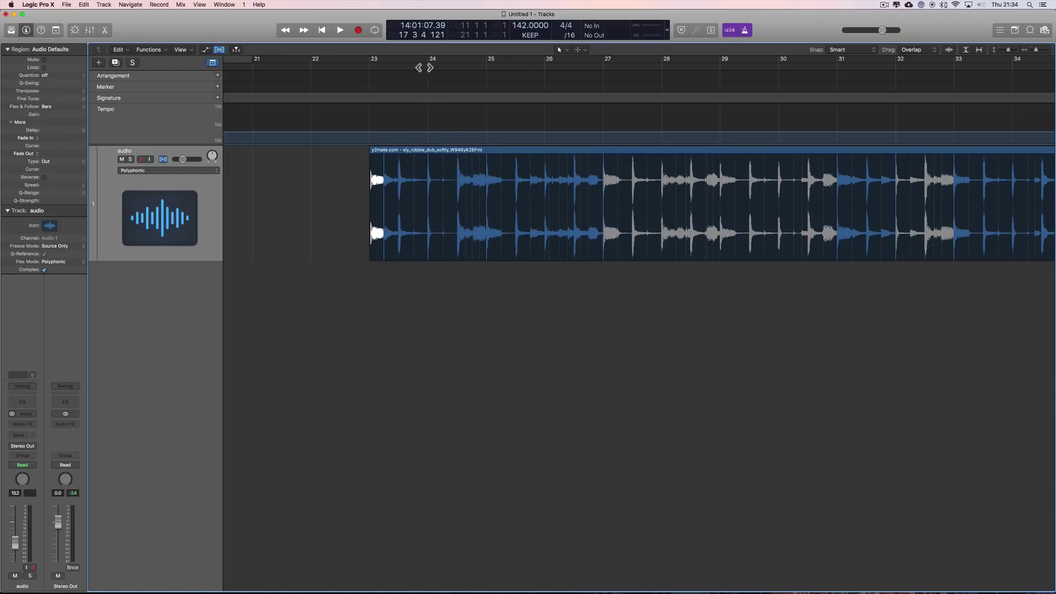
{"action": "left_click", "coordinate": [367, 66]}
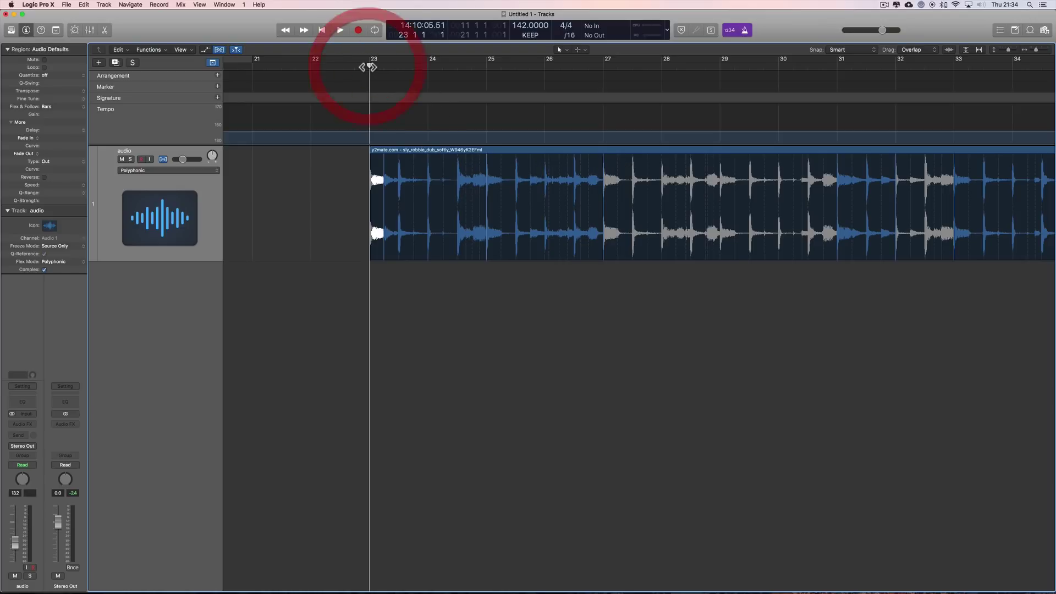
{"action": "key", "text": "space"}
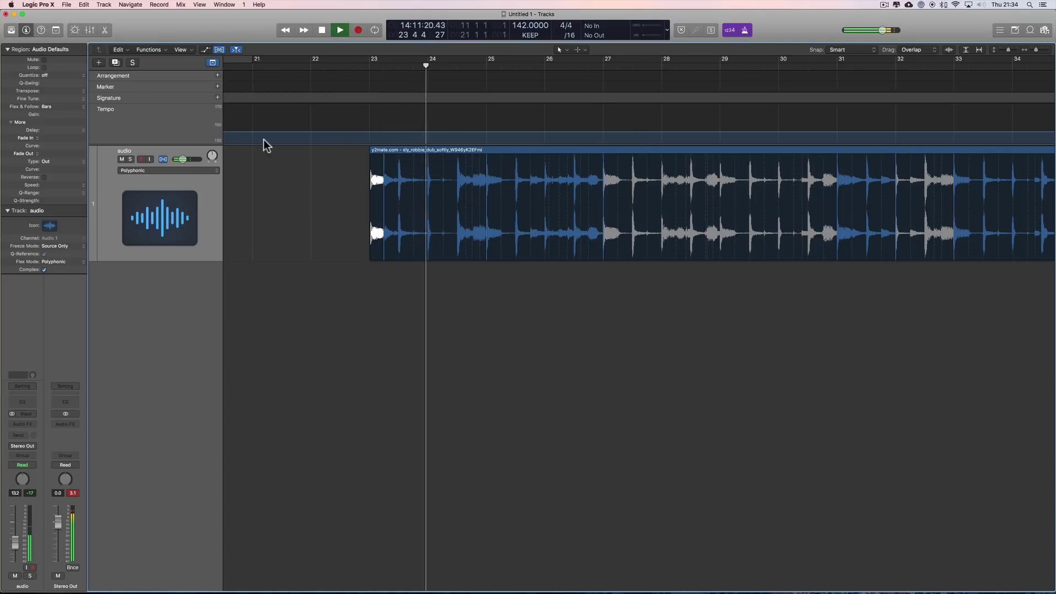
{"action": "mouse_move", "coordinate": [182, 159]}
{"action": "left_mouse_down"}
{"action": "mouse_move", "coordinate": [173, 159]}
{"action": "mouse_move", "coordinate": [189, 161]}
{"action": "left_mouse_up"}
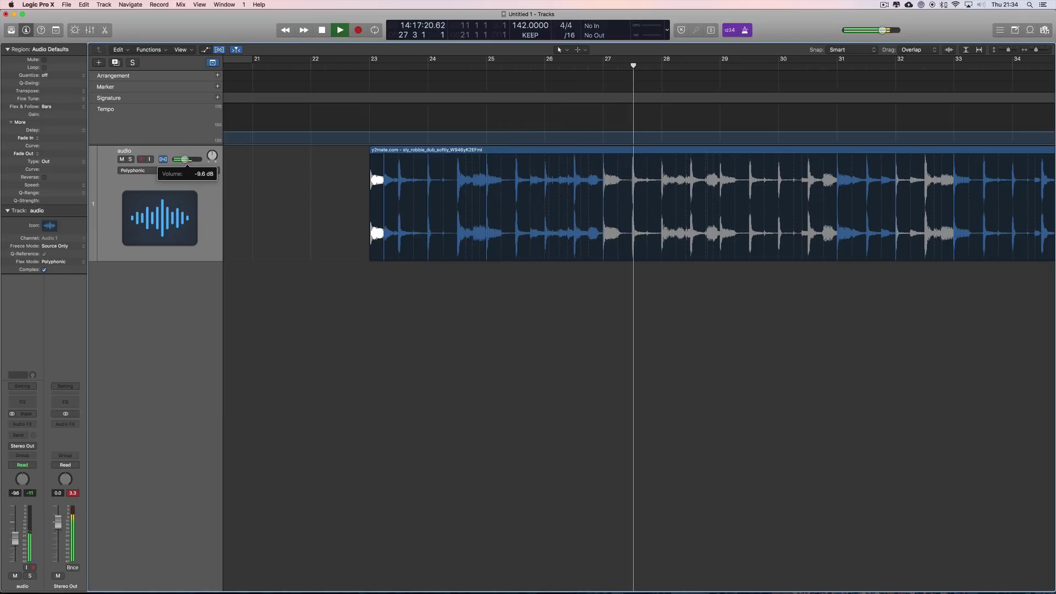
{"action": "key", "text": "space"}
{"action": "left_click_drag", "start_coordinate": [184, 159], "coordinate": [183, 160]}
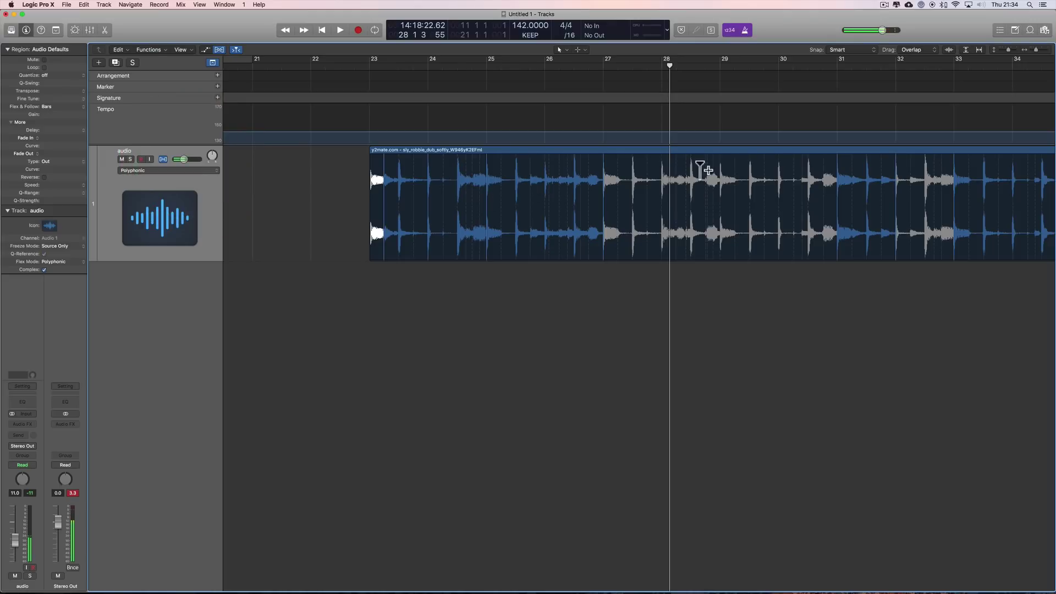
Select the audio region and set its Flex & Follow to On + Align Bars and Beats.
{"action": "key", "text": "super+Right"}
{"action": "key", "text": "super+Right"}
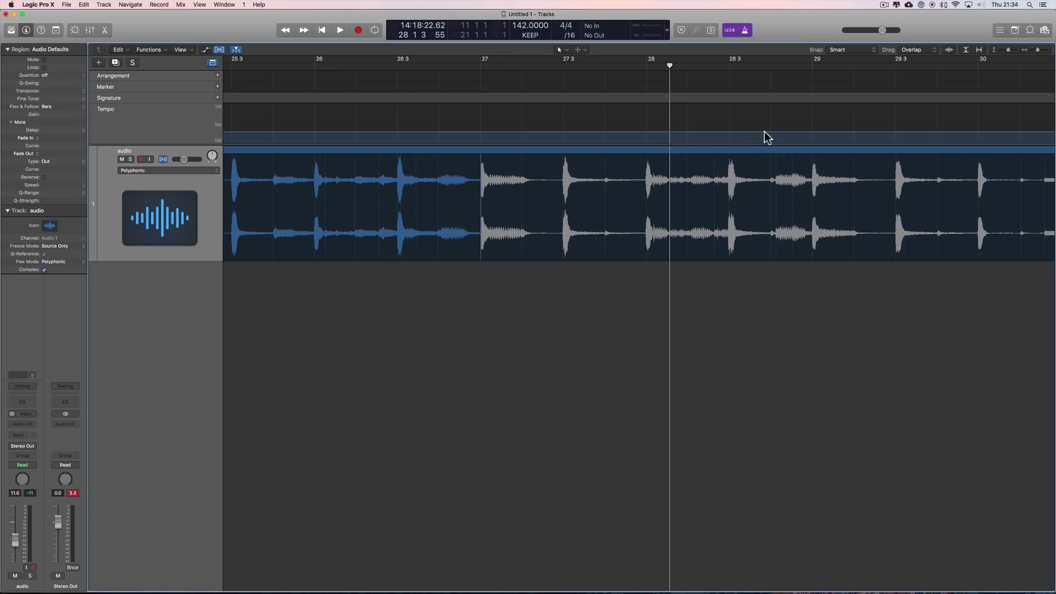
{"action": "left_click", "coordinate": [48, 108]}
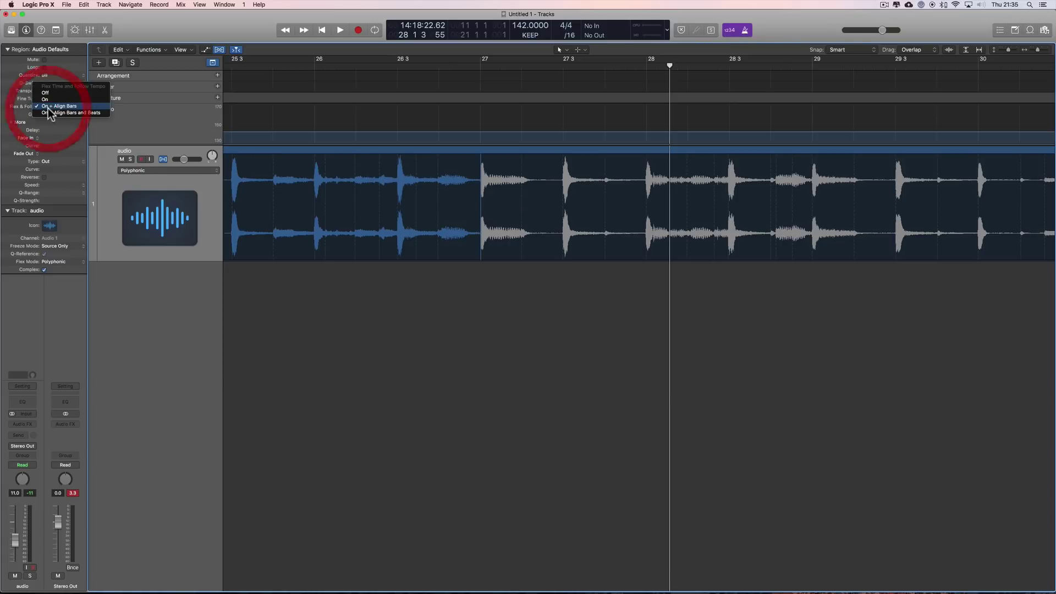
{"action": "left_click", "coordinate": [280, 150]}
{"action": "left_click", "coordinate": [279, 150]}
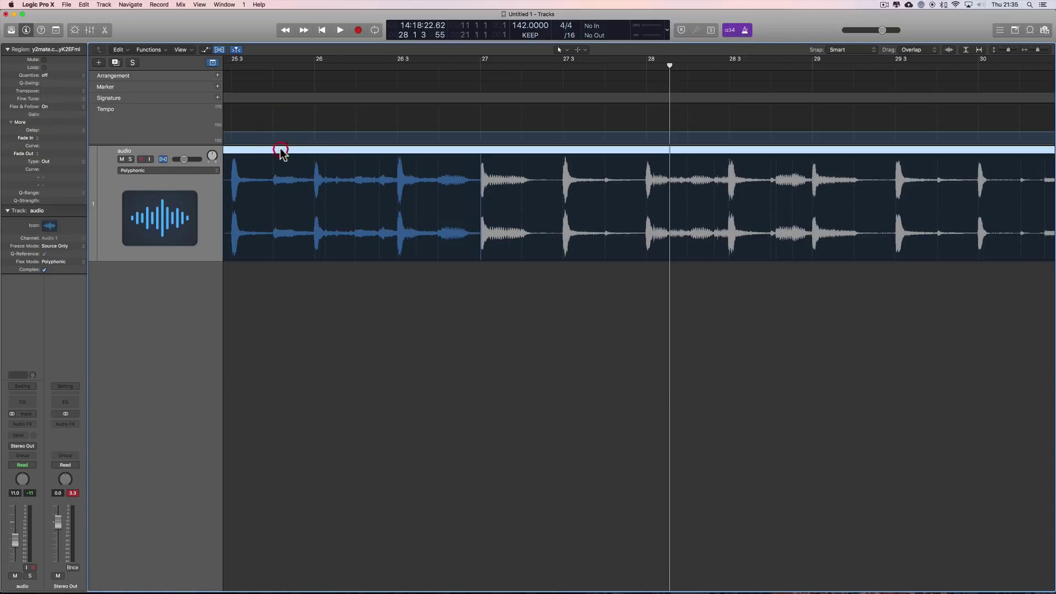
{"action": "left_click", "coordinate": [47, 108]}
{"action": "left_click", "coordinate": [74, 119]}
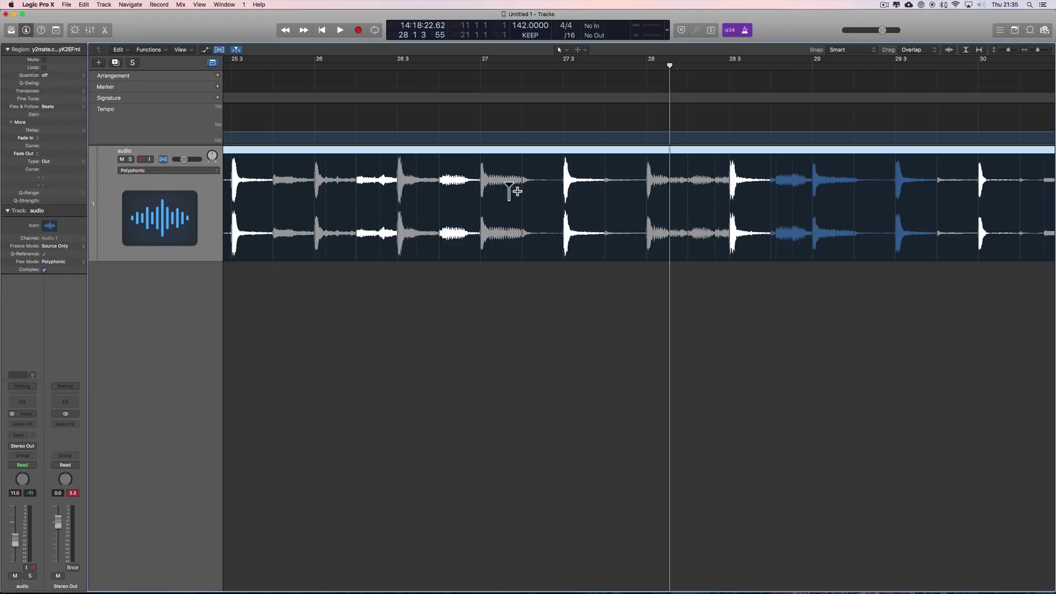
Play the beat-aligned region from bar 24 while lowering the audio track's volume to about -14 dB.
{"action": "left_click", "coordinate": [1031, 50]}
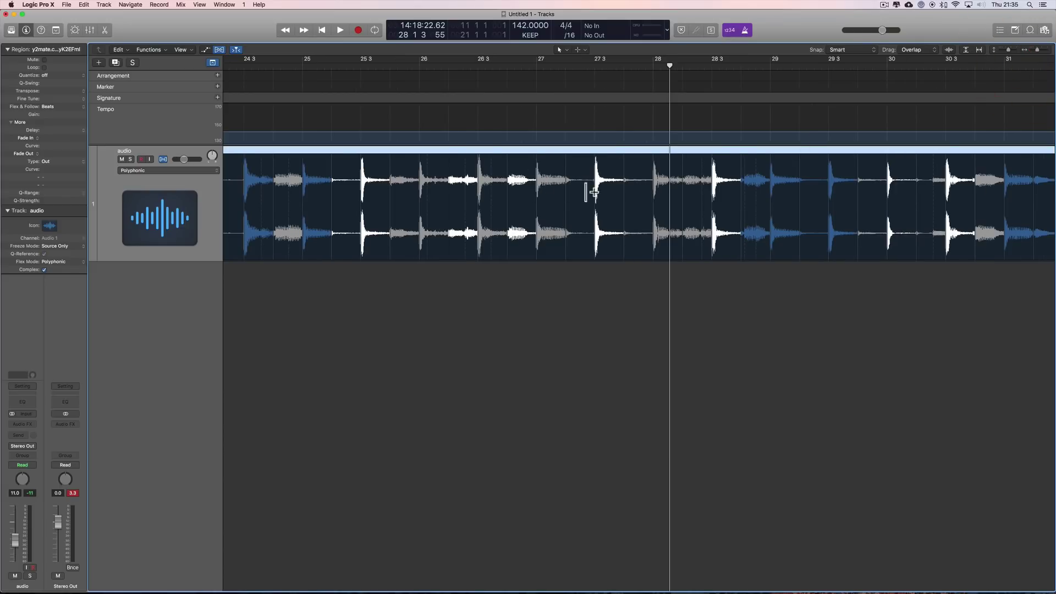
{"action": "scroll", "coordinate": [595, 192], "scroll_direction": "left", "scroll_amount": 5}
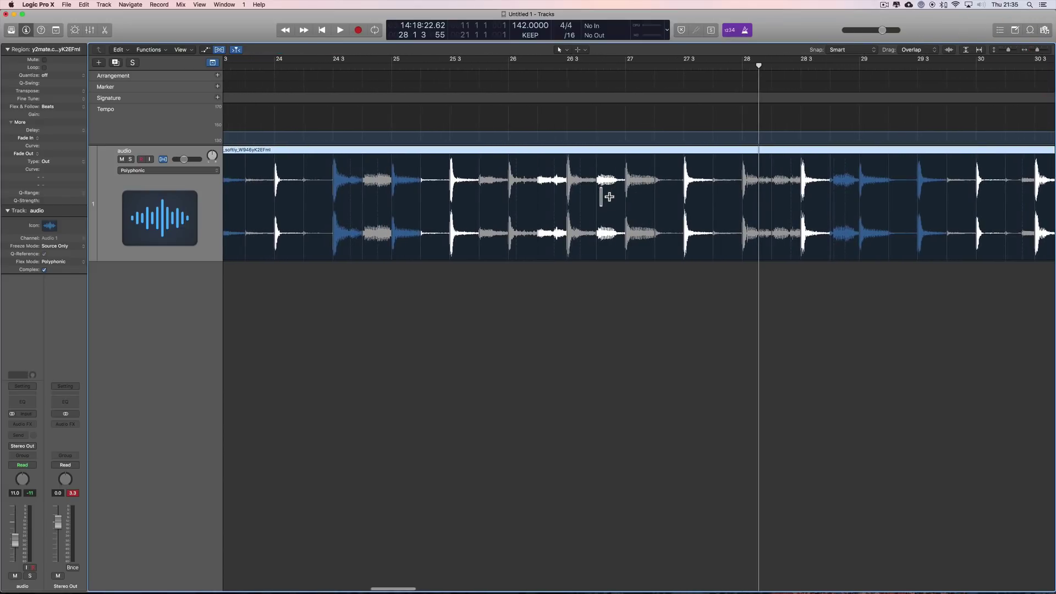
{"action": "scroll", "coordinate": [608, 197], "scroll_direction": "left", "scroll_amount": 3}
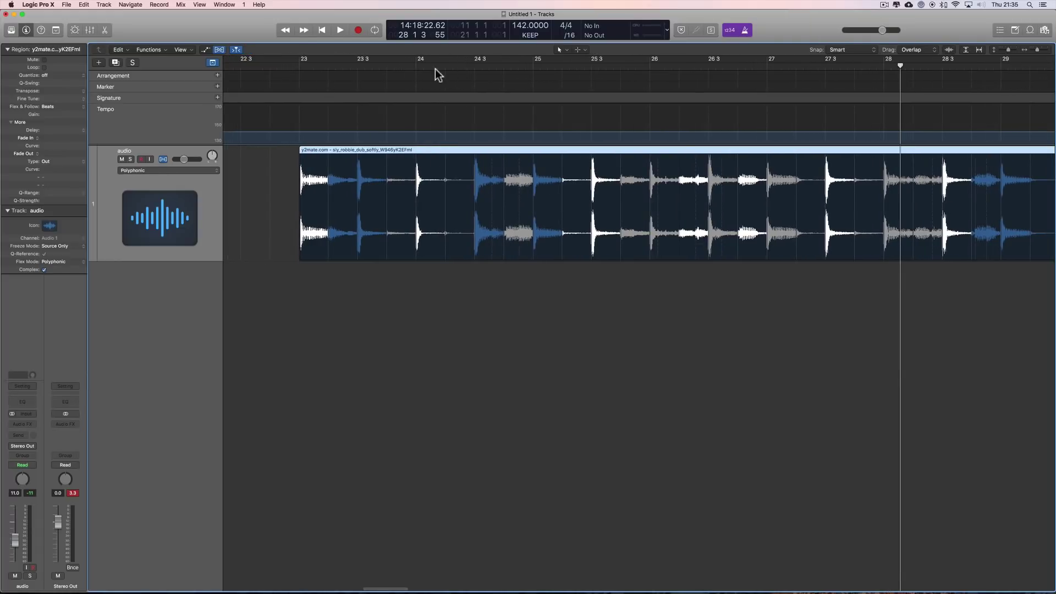
{"action": "left_click", "coordinate": [418, 65]}
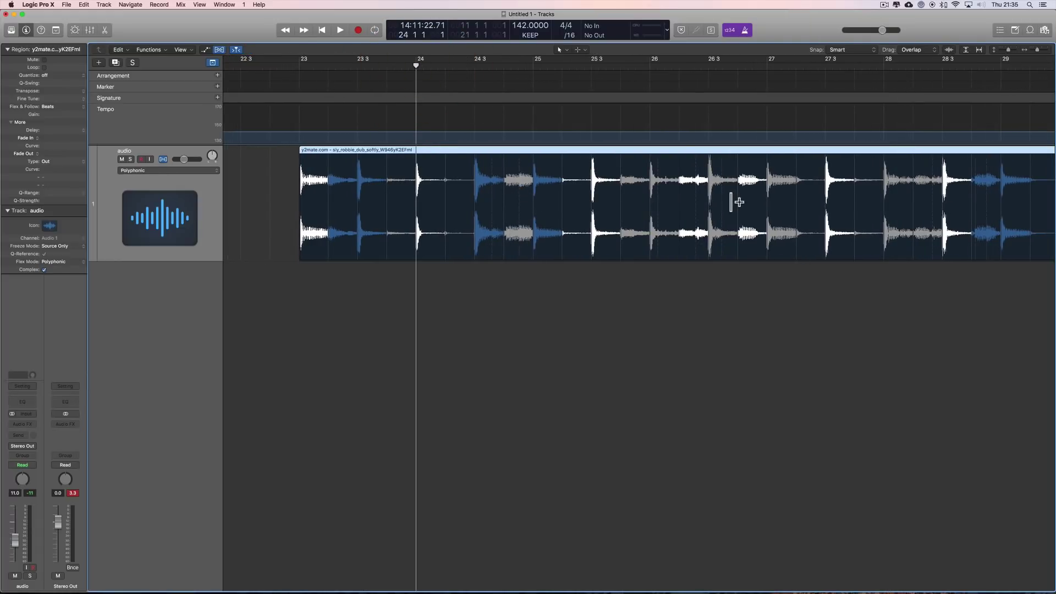
{"action": "key", "text": "space"}
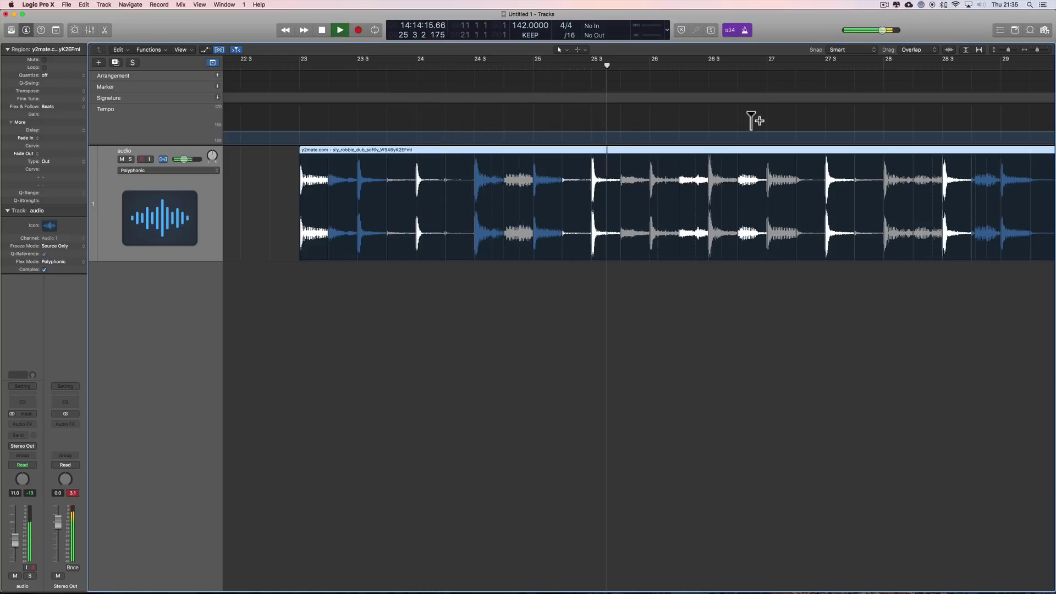
{"action": "mouse_move", "coordinate": [183, 159]}
{"action": "left_mouse_down"}
{"action": "mouse_move", "coordinate": [166, 160]}
{"action": "mouse_move", "coordinate": [180, 161]}
{"action": "left_mouse_up"}
{"action": "key", "text": "space"}
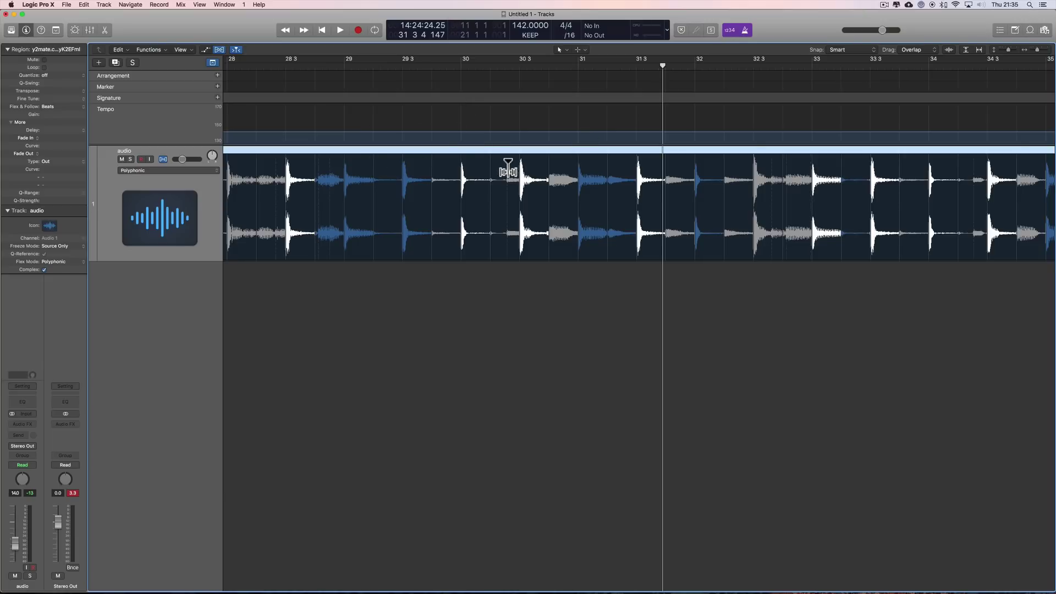
Replay the region from bar 29 and raise the audio track's volume to about -4 dB.
{"action": "double_click", "coordinate": [344, 64]}
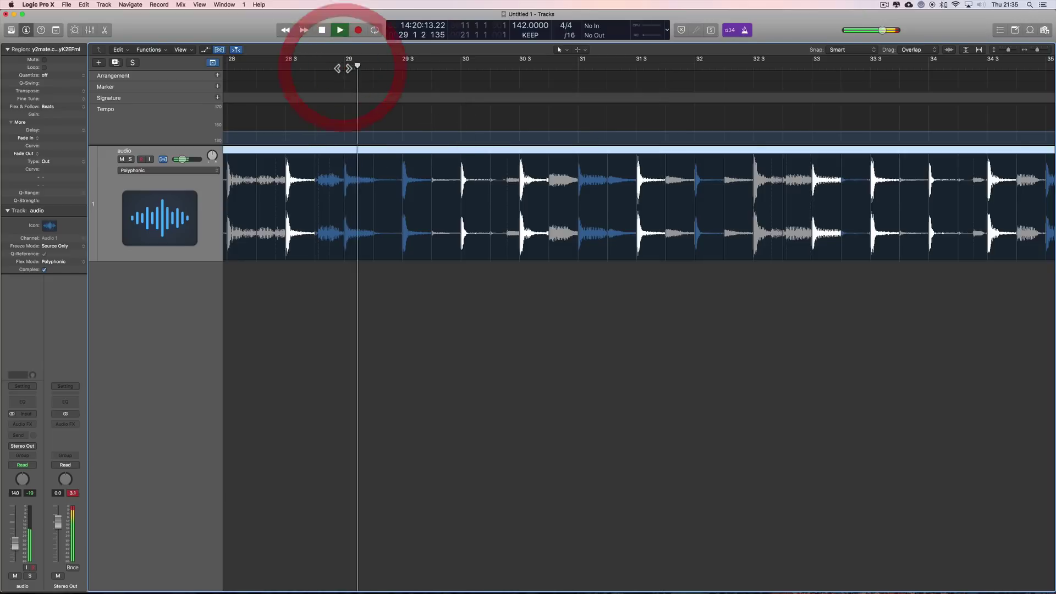
{"action": "left_click_drag", "start_coordinate": [182, 159], "coordinate": [188, 159]}
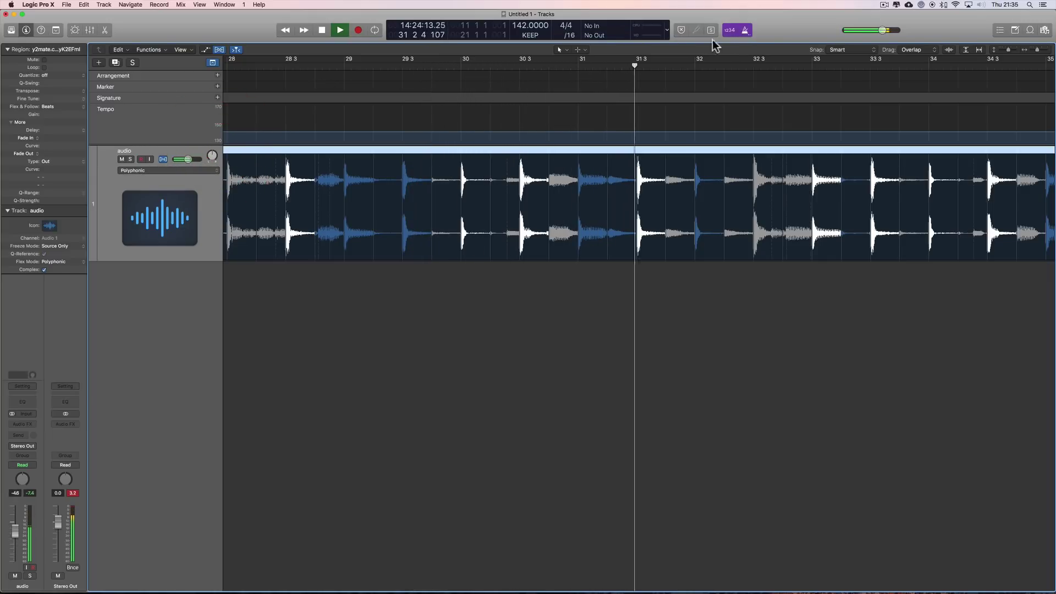
{"action": "left_click_drag", "start_coordinate": [188, 159], "coordinate": [192, 159]}
{"action": "key", "text": "space"}
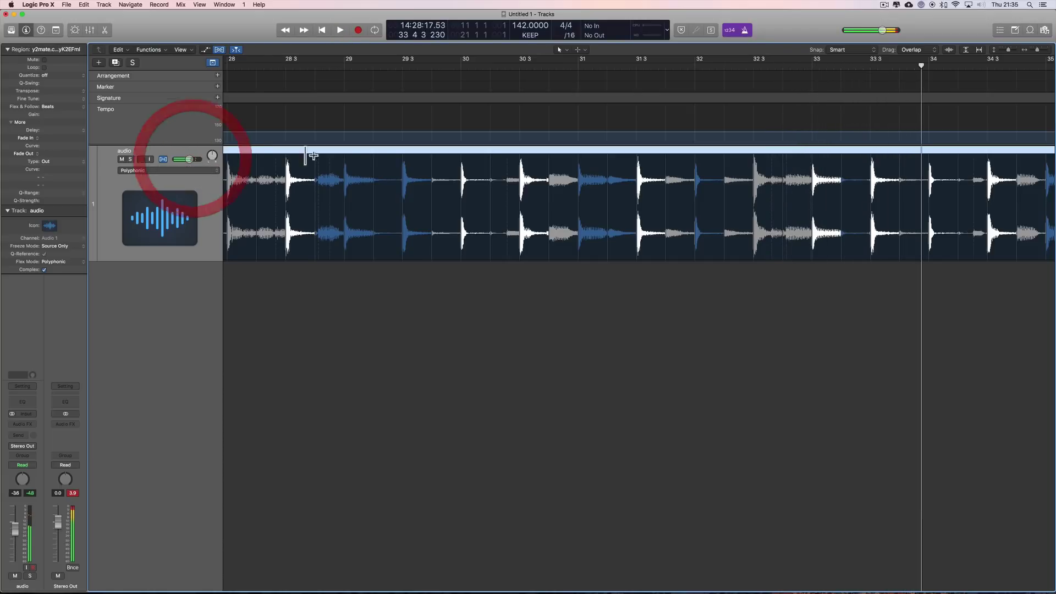
Open the region in the File Tempo editor and adapt the project tempo to the region tempo.
{"action": "double_click", "coordinate": [376, 153]}
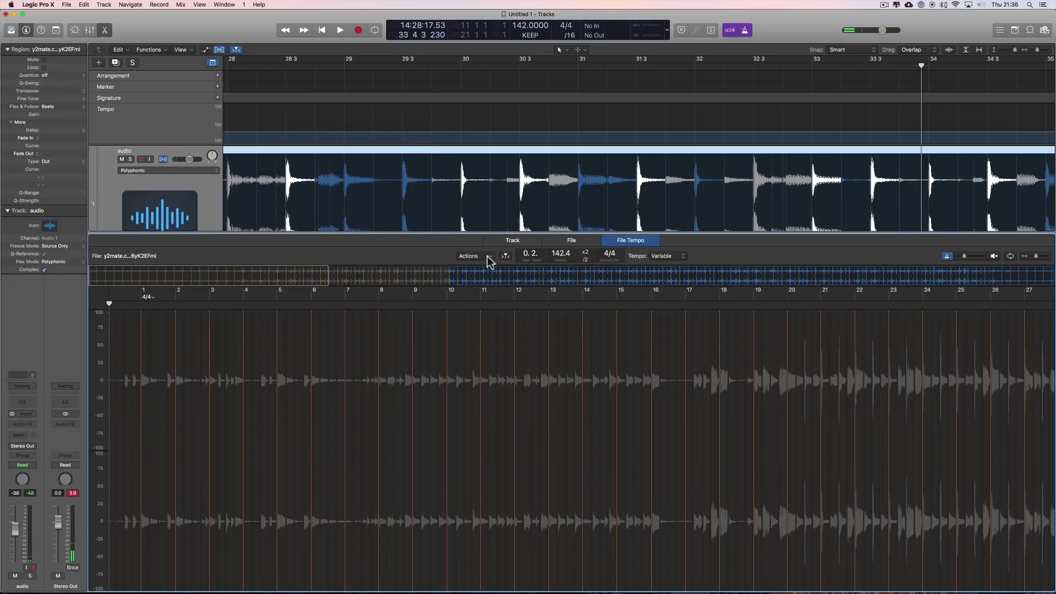
{"action": "left_click", "coordinate": [487, 256]}
{"action": "left_click", "coordinate": [493, 268]}
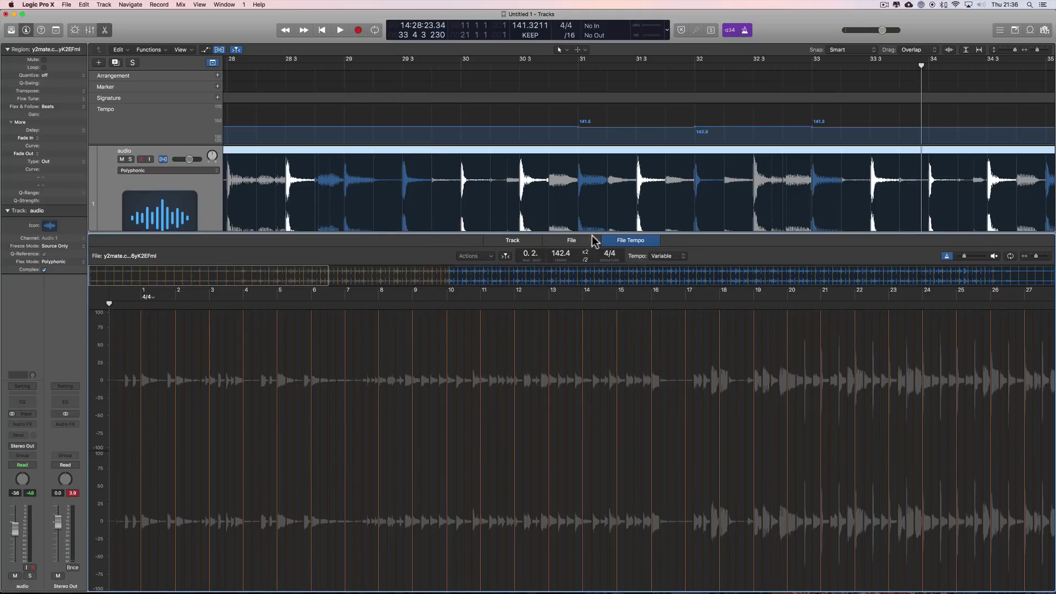
Close the editor and play the region from bar 29, turning off Flex on the audio track before resuming playback.
{"action": "left_click", "coordinate": [339, 69]}
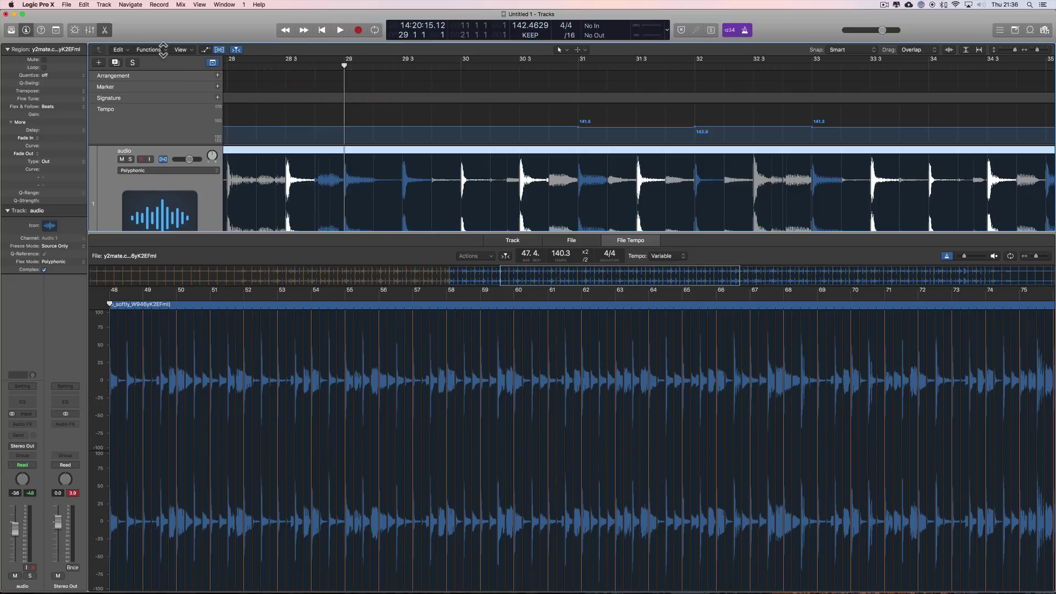
{"action": "left_click", "coordinate": [105, 31]}
{"action": "key", "text": "space"}
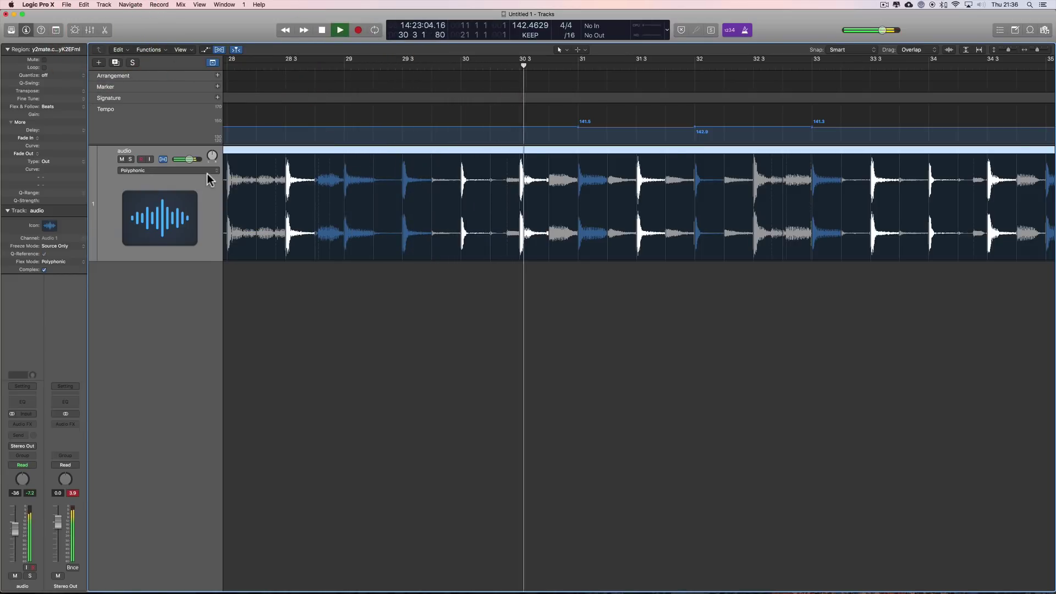
{"action": "key", "text": "space"}
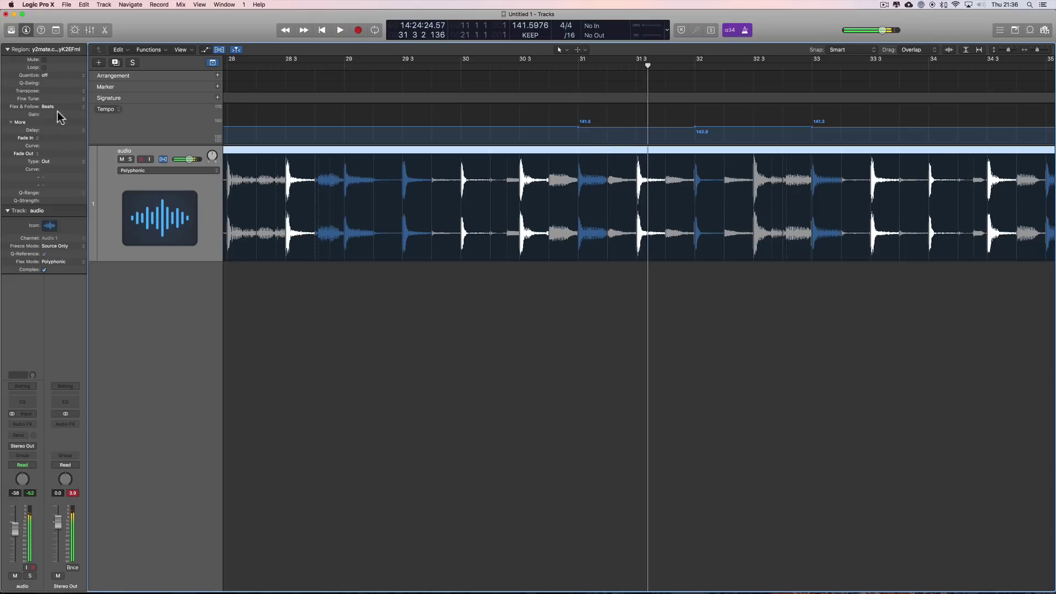
{"action": "left_click", "coordinate": [162, 159]}
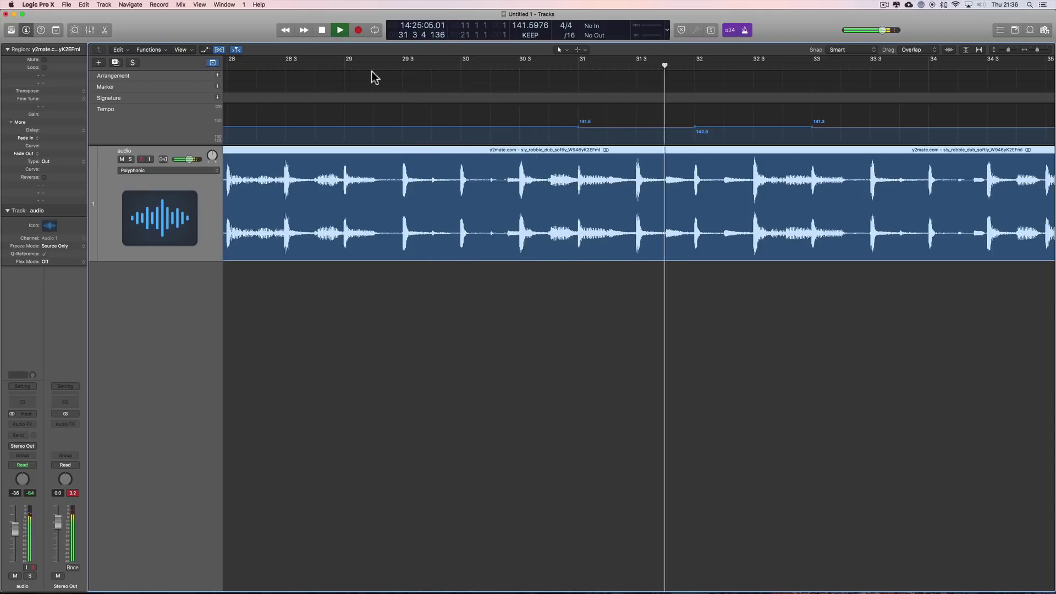
{"action": "key", "text": "space"}
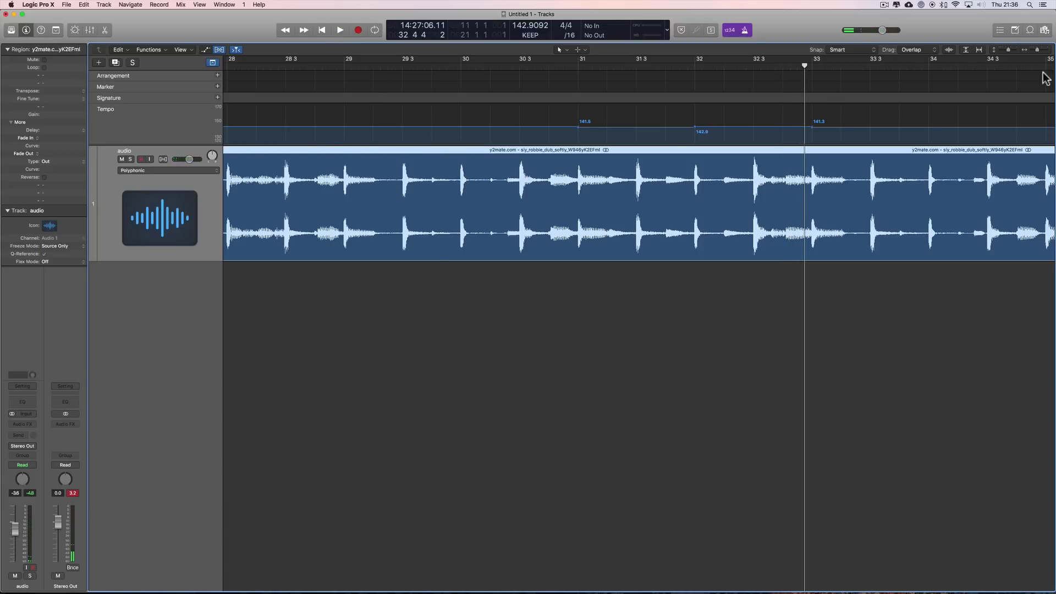
Examine the tempo changes along the region and undo the project tempo adaptation.
{"action": "left_click_drag", "start_coordinate": [1035, 48], "coordinate": [1033, 49]}
{"action": "scroll", "coordinate": [666, 129], "scroll_direction": "right", "scroll_amount": 5}
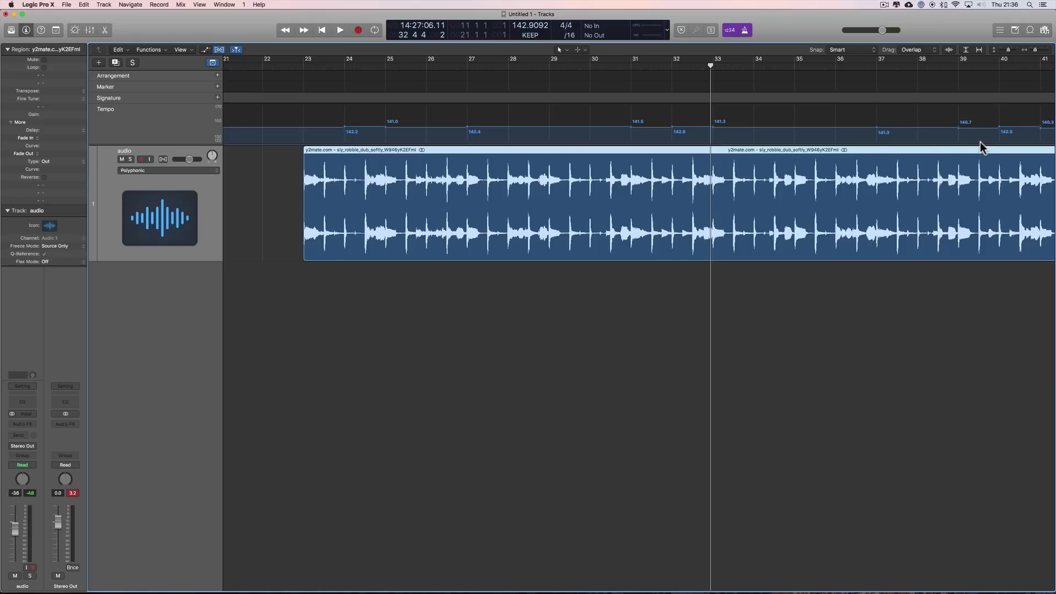
{"action": "key", "text": "super+z"}
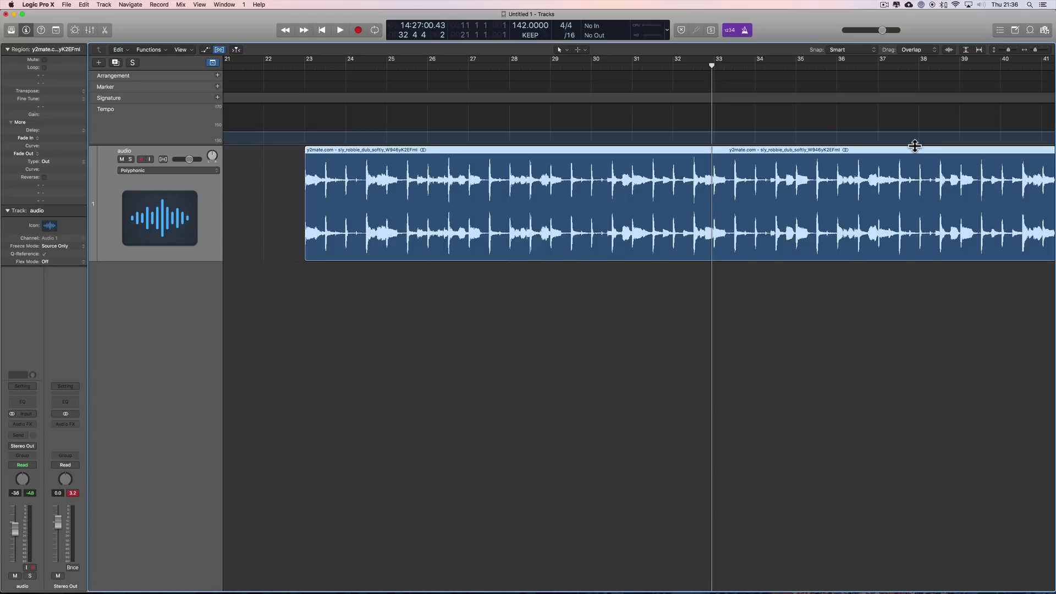
Turn Flex back on for the audio track, then open the region in the File Tempo editor for a check and close it.
{"action": "scroll", "coordinate": [588, 159], "scroll_direction": "right", "scroll_amount": 1}
{"action": "left_click", "coordinate": [162, 159]}
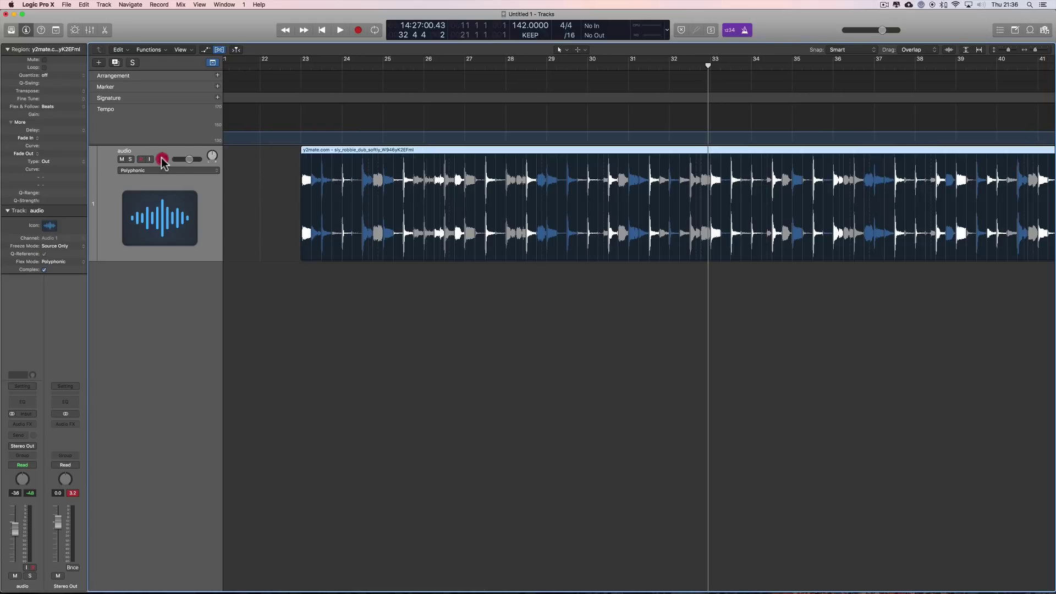
{"action": "scroll", "coordinate": [381, 133], "scroll_direction": "left", "scroll_amount": 10}
{"action": "scroll", "coordinate": [381, 133], "scroll_direction": "left", "scroll_amount": 10}
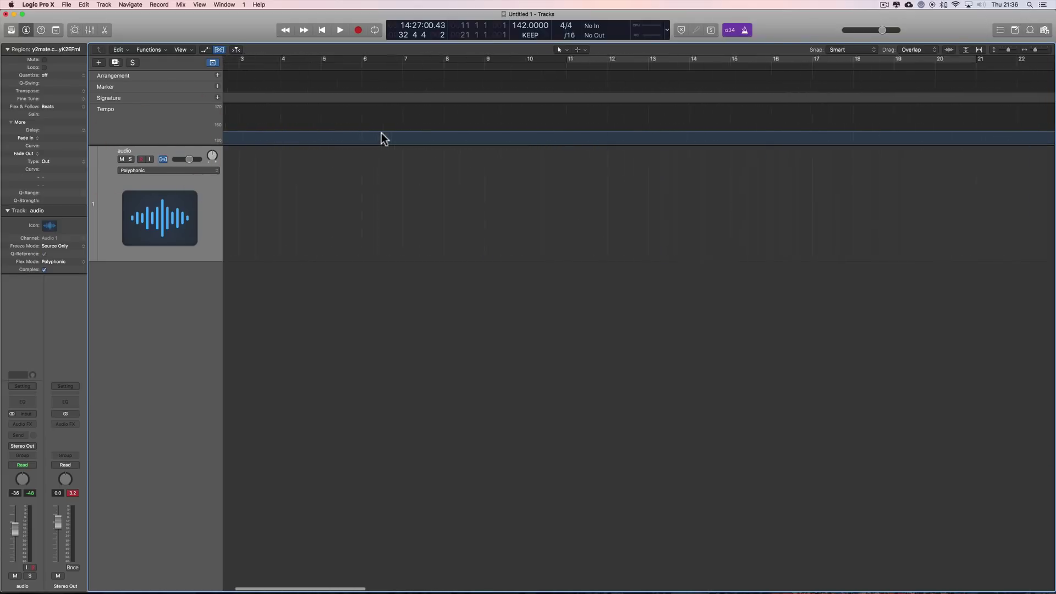
{"action": "scroll", "coordinate": [454, 137], "scroll_direction": "right", "scroll_amount": 4}
{"action": "scroll", "coordinate": [454, 137], "scroll_direction": "right", "scroll_amount": 8}
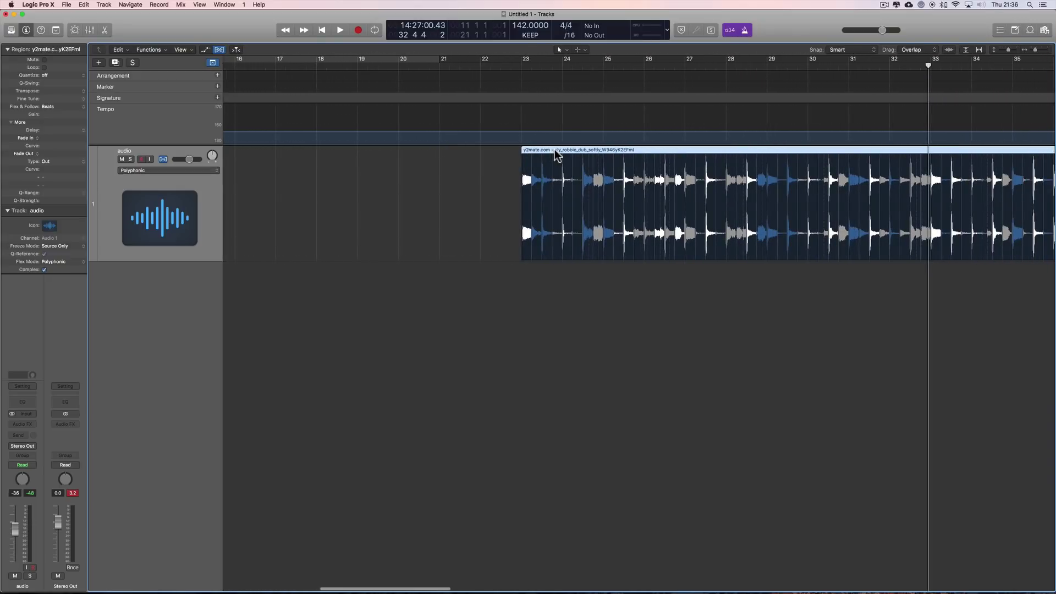
{"action": "double_click", "coordinate": [555, 153]}
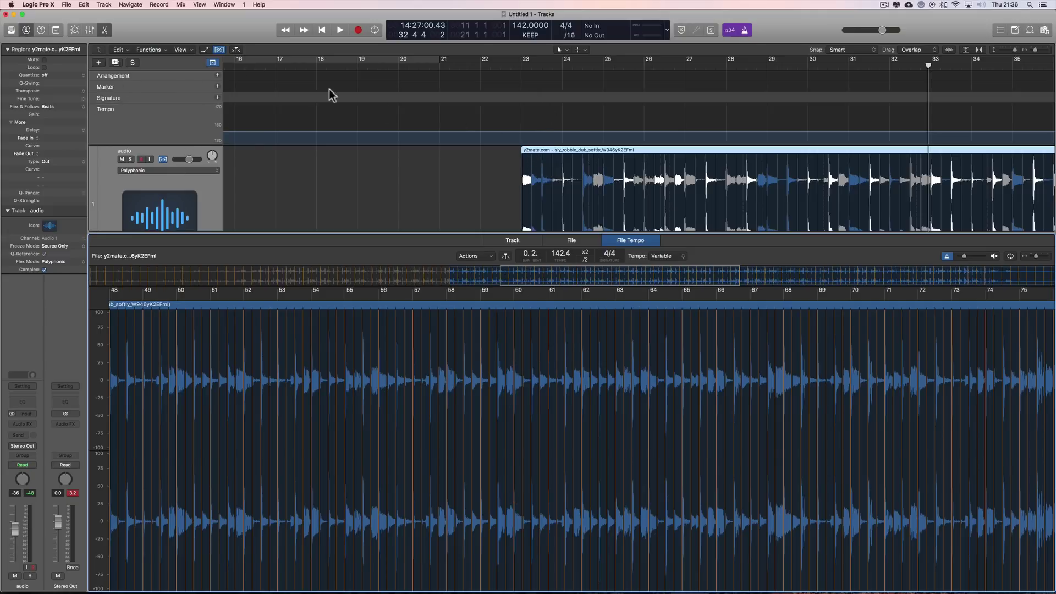
{"action": "key", "text": "e"}
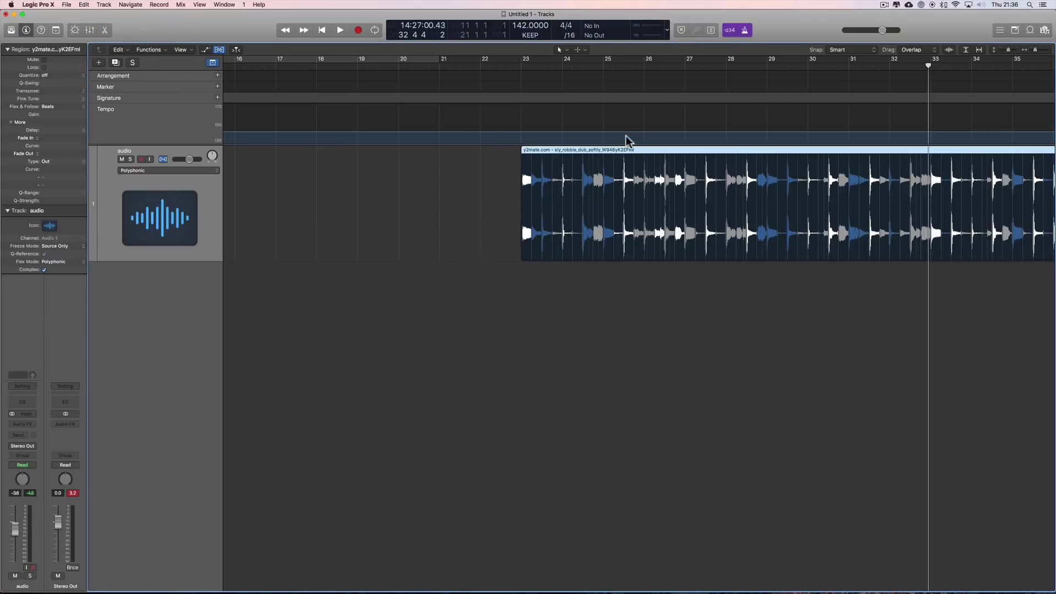
Try On + Align Bars for the region's Flex & Follow, and set it back to On + Align Bars and Beats.
{"action": "left_click", "coordinate": [51, 107]}
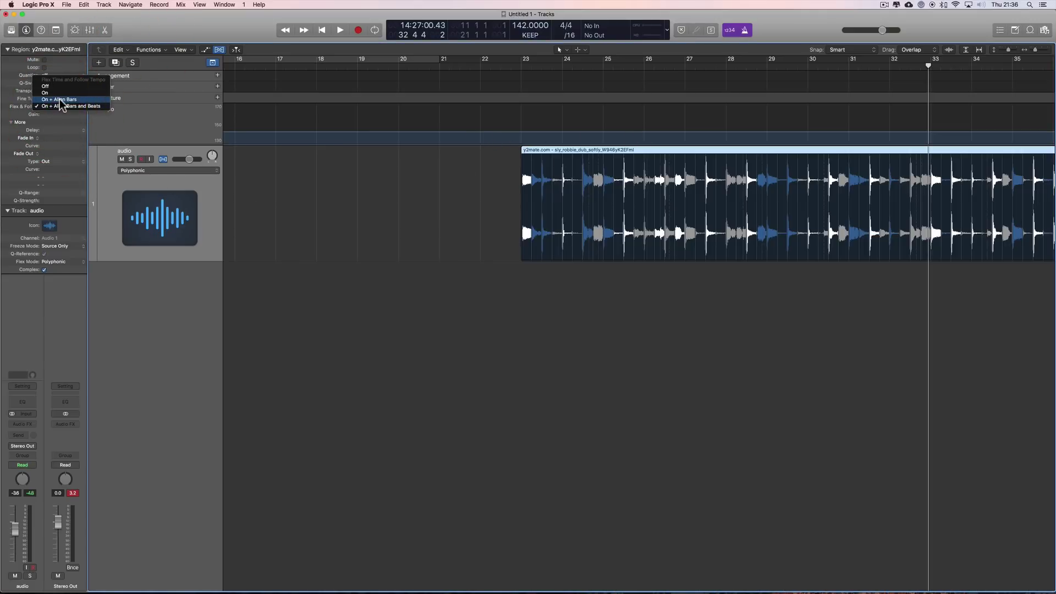
{"action": "left_click", "coordinate": [61, 100]}
{"action": "left_click", "coordinate": [56, 105]}
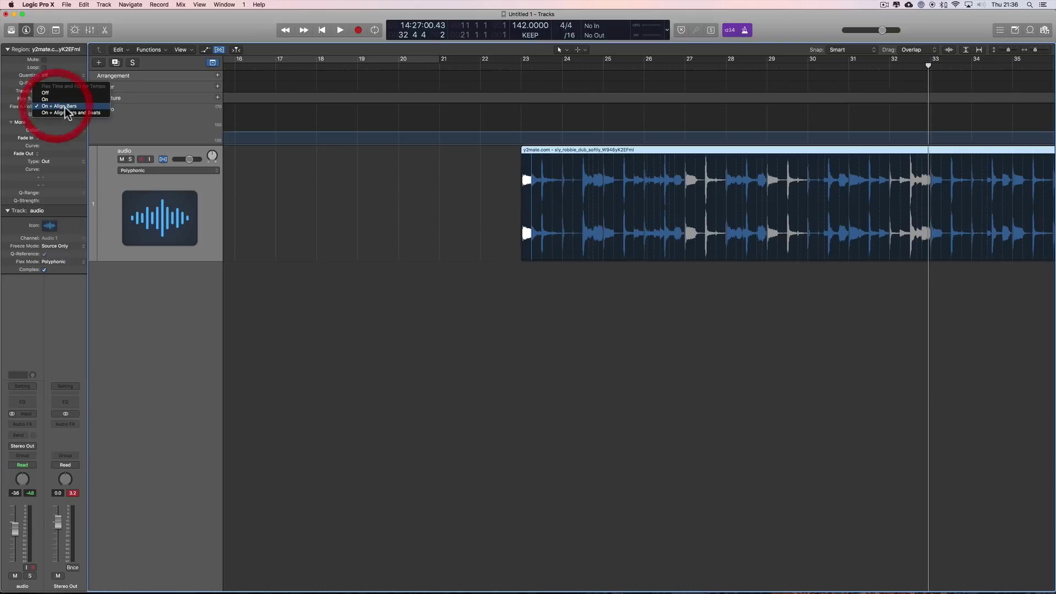
{"action": "left_click", "coordinate": [61, 114]}
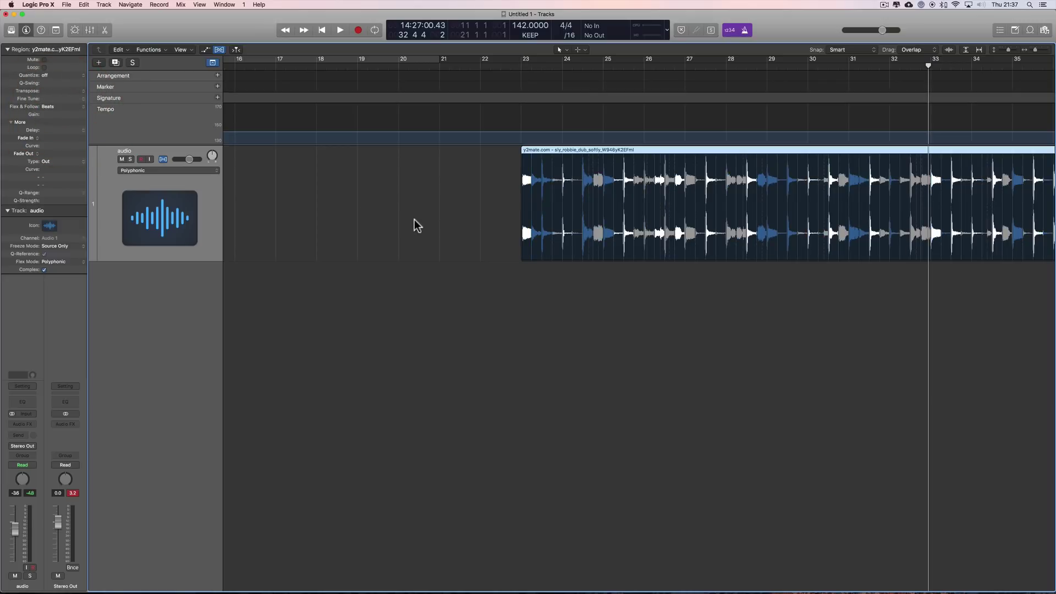
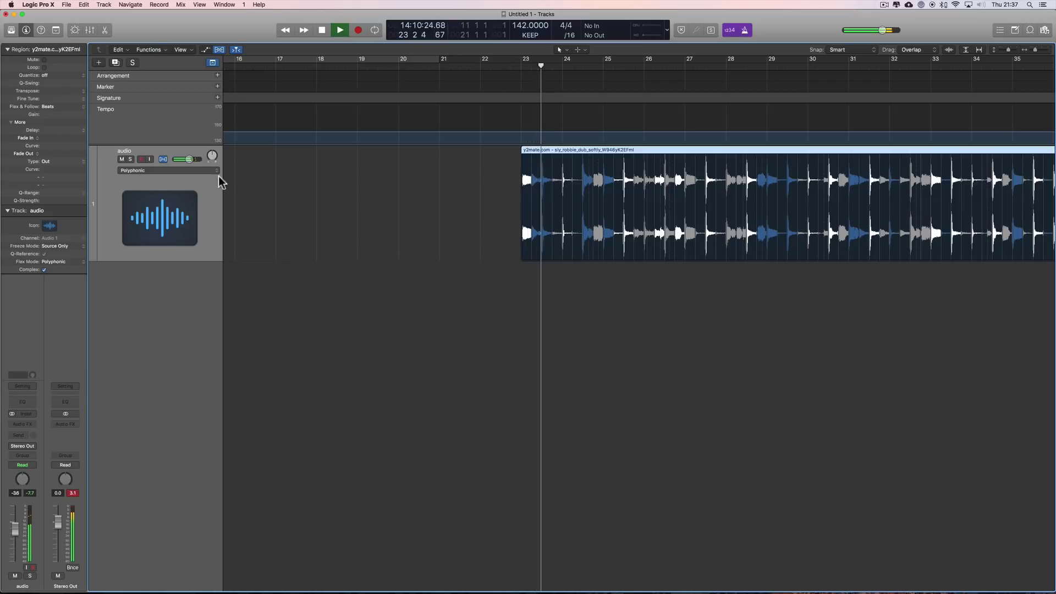
Play the flexed region from bar 23 to bar 25 while lowering the audio track's volume to about -13 dB.
{"action": "left_click_drag", "start_coordinate": [189, 160], "coordinate": [171, 161]}
{"action": "key", "text": "space"}
{"action": "scroll", "coordinate": [565, 247], "scroll_direction": "right", "scroll_amount": 10}
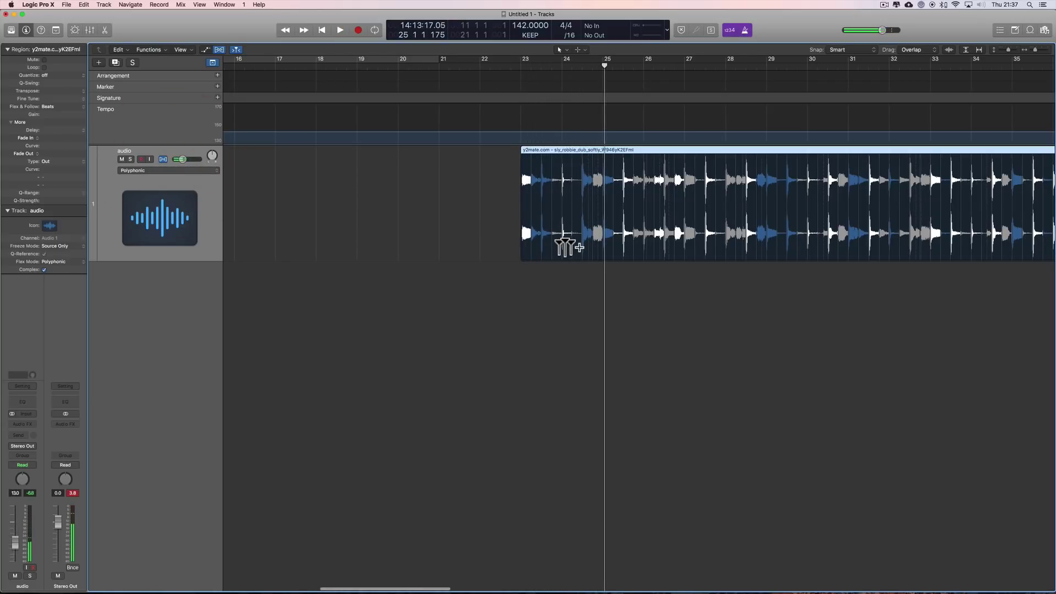
{"action": "scroll", "coordinate": [558, 246], "scroll_direction": "right", "scroll_amount": 3}
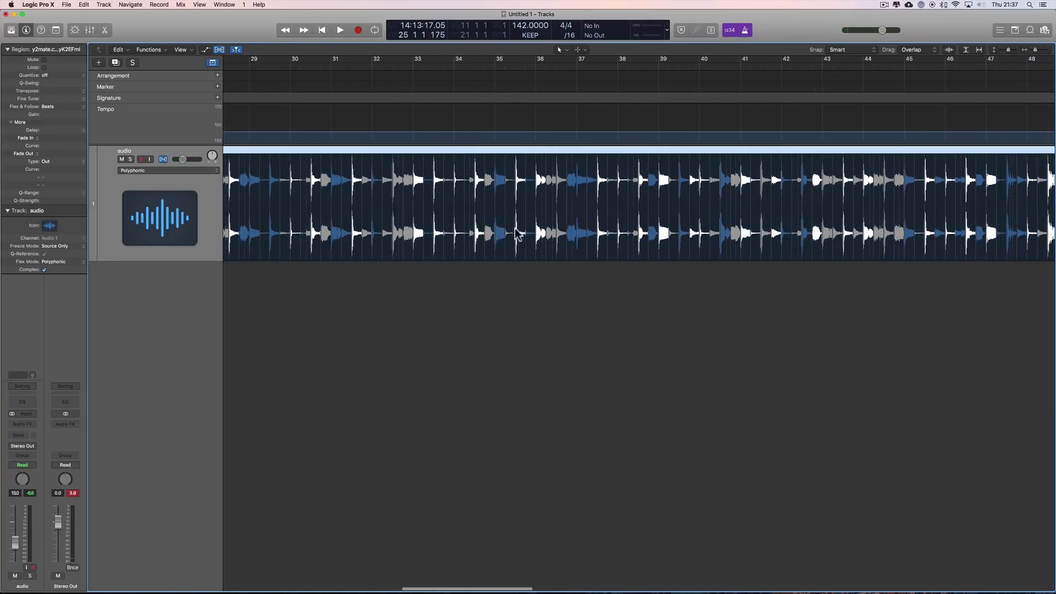
Set the region's Flex & Follow to Off, turn off Flex on the audio track and hide the Flex view.
{"action": "left_click", "coordinate": [163, 159]}
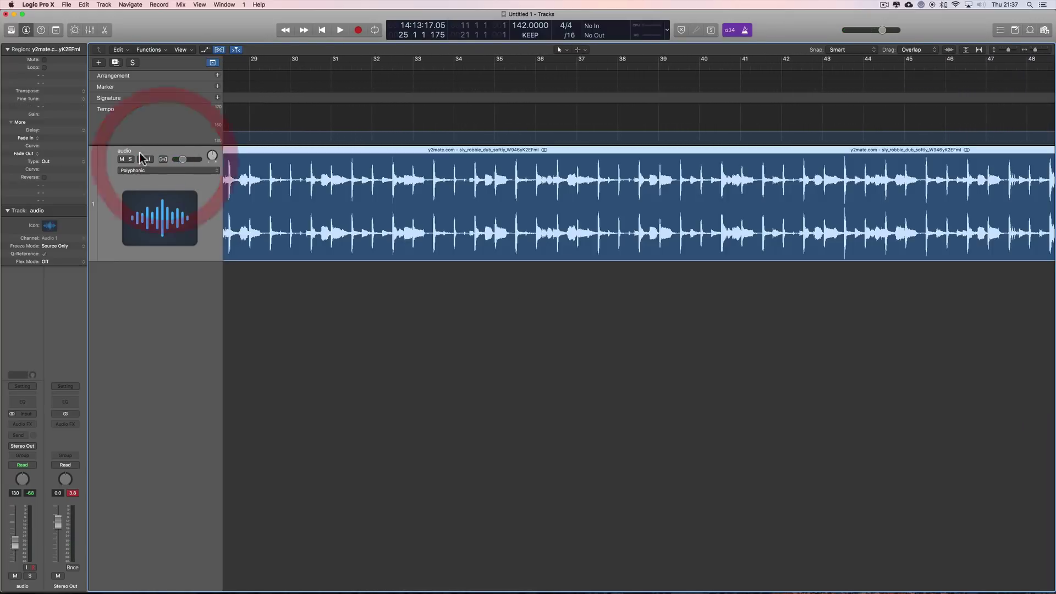
{"action": "left_click", "coordinate": [164, 159]}
{"action": "left_click", "coordinate": [53, 107]}
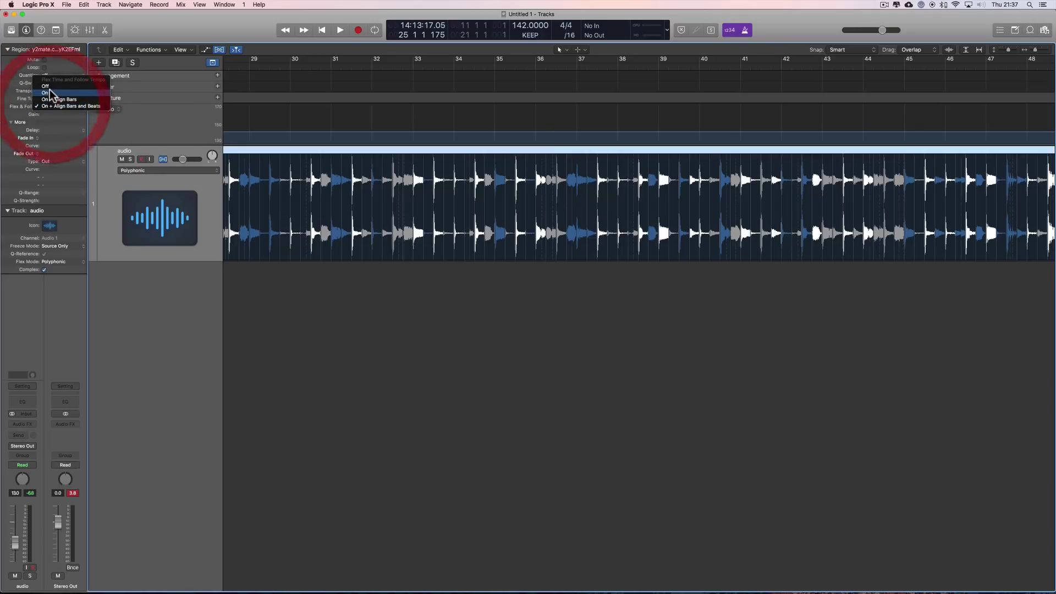
{"action": "left_click", "coordinate": [48, 88]}
{"action": "left_click", "coordinate": [164, 160]}
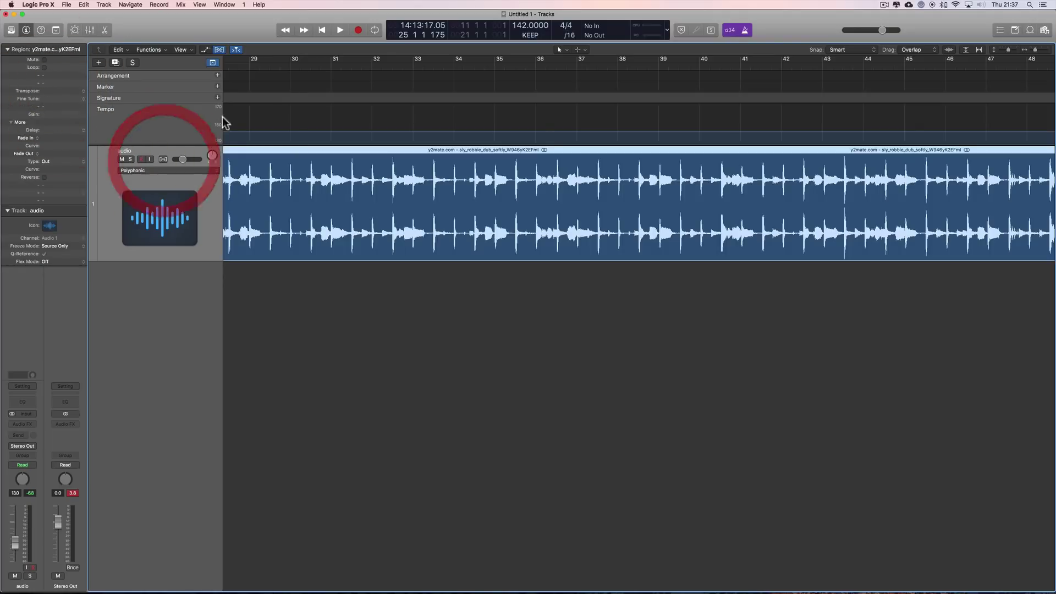
{"action": "left_click", "coordinate": [220, 49]}
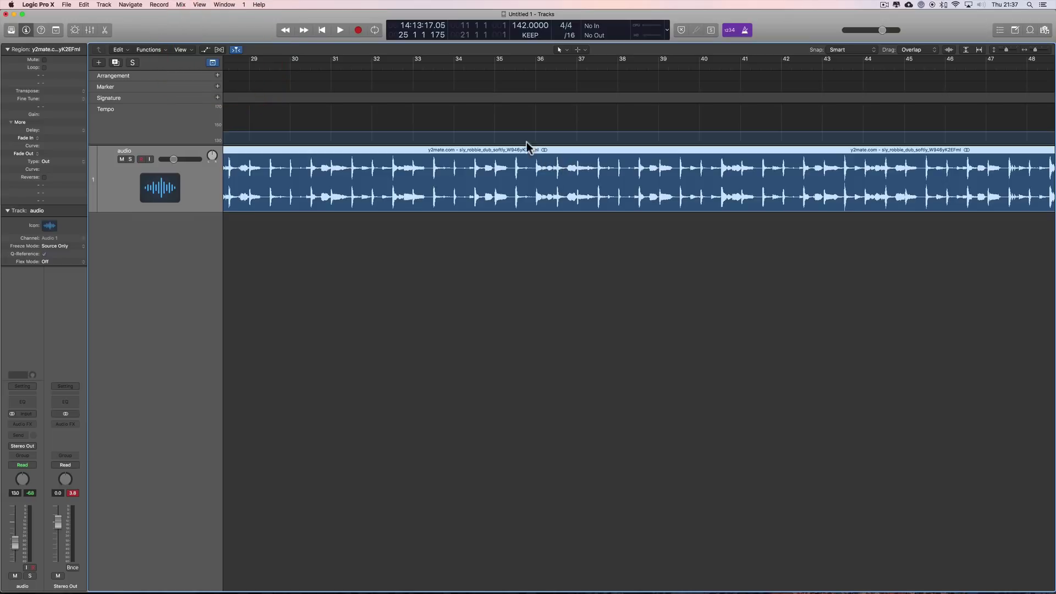
Open the unflexed region in the File Tempo editor and adapt the project tempo to the region tempo.
{"action": "double_click", "coordinate": [573, 150]}
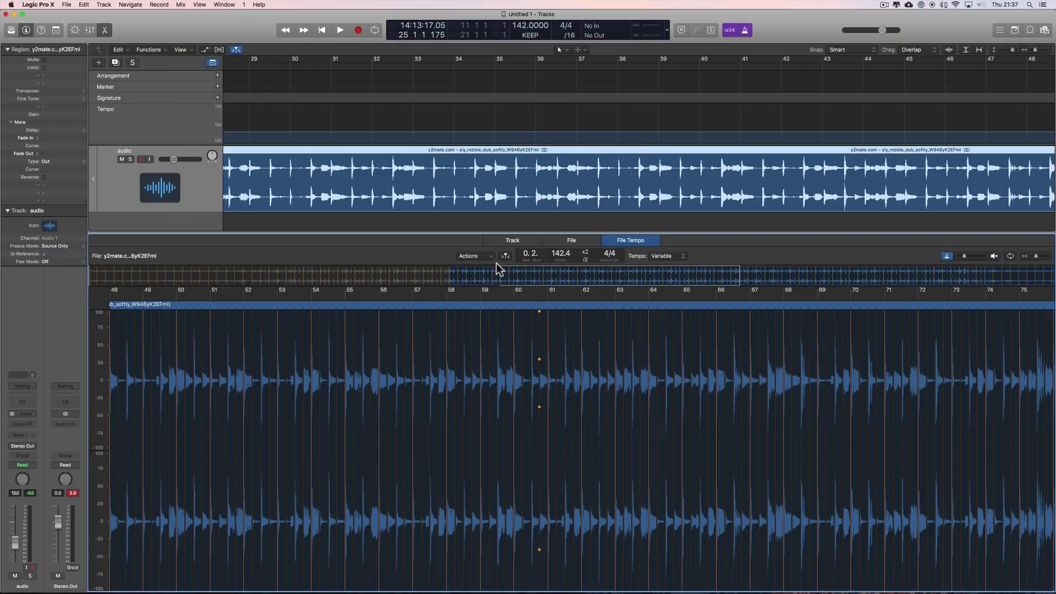
{"action": "left_click", "coordinate": [486, 257]}
{"action": "left_click", "coordinate": [529, 269]}
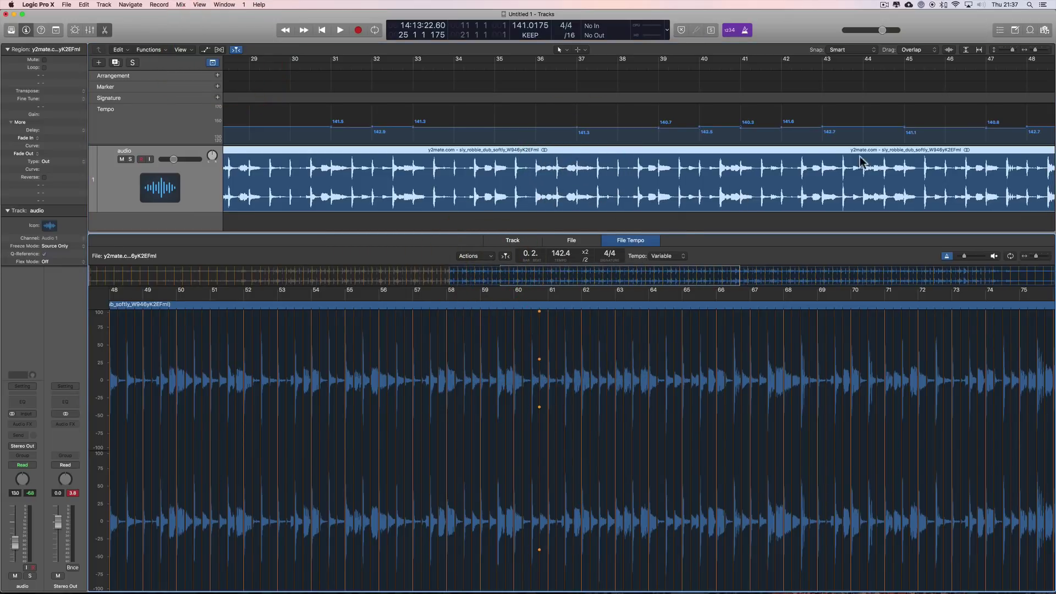
Zoom the timeline out to fit the whole region and play it briefly from bar 25 against the metronome.
{"action": "left_click_drag", "start_coordinate": [1036, 52], "coordinate": [1032, 51]}
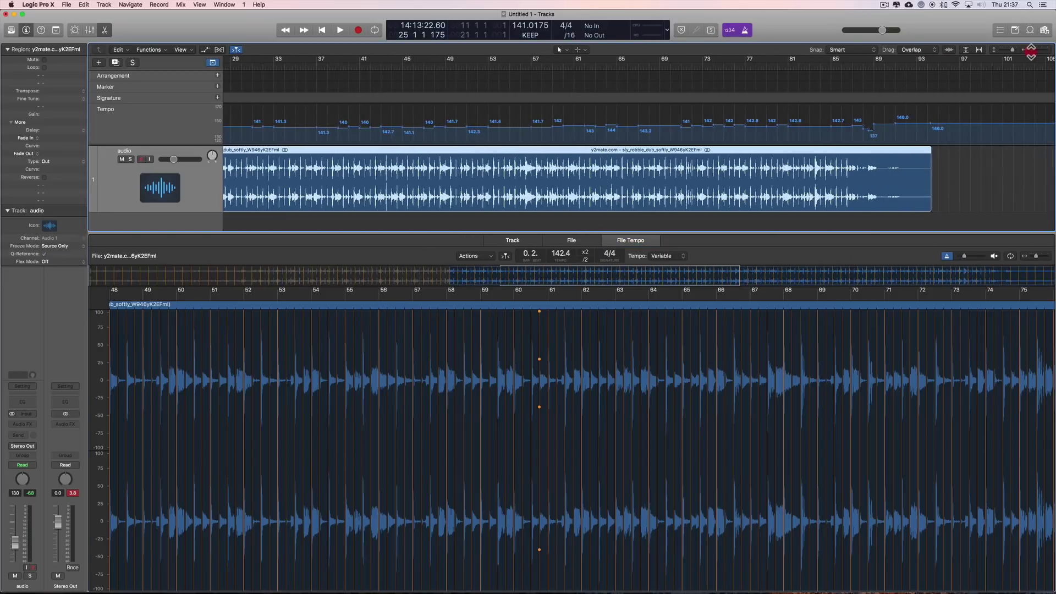
{"action": "scroll", "coordinate": [792, 135], "scroll_direction": "left", "scroll_amount": 2}
{"action": "scroll", "coordinate": [792, 135], "scroll_direction": "left", "scroll_amount": 3}
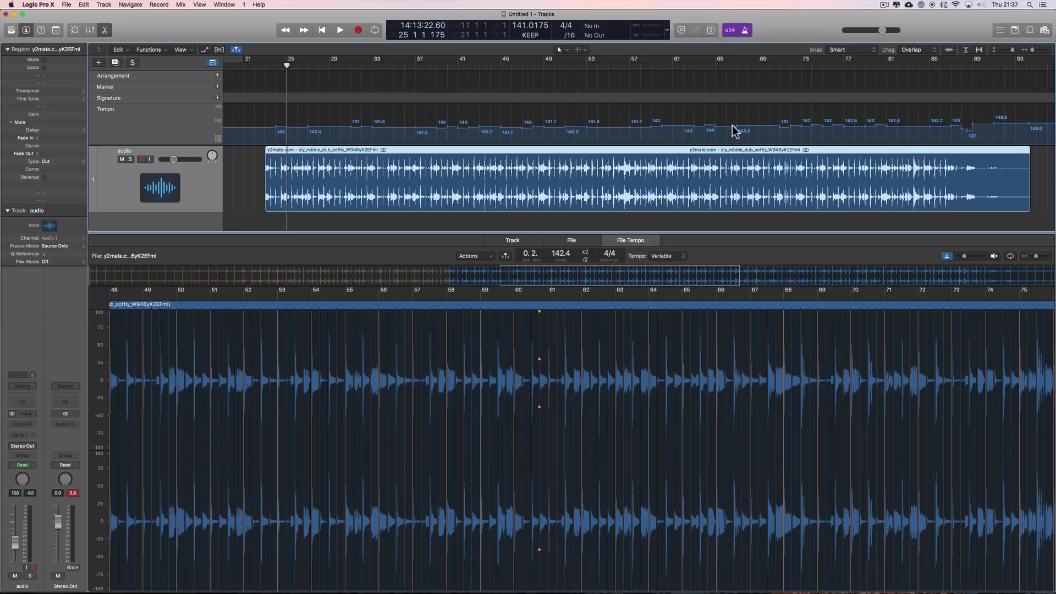
{"action": "key", "text": "space"}
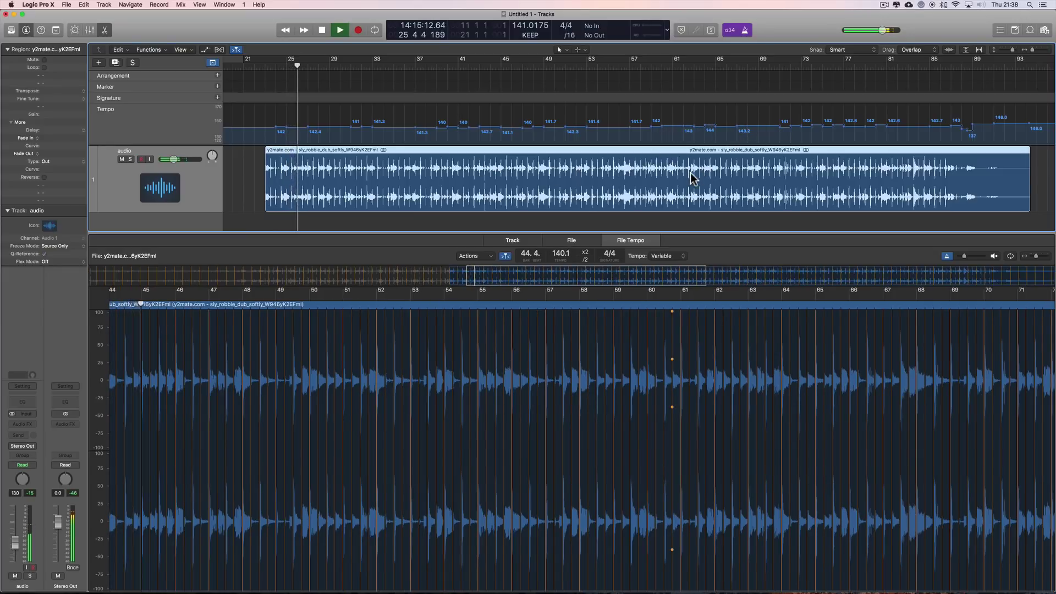
{"action": "key", "text": "space"}
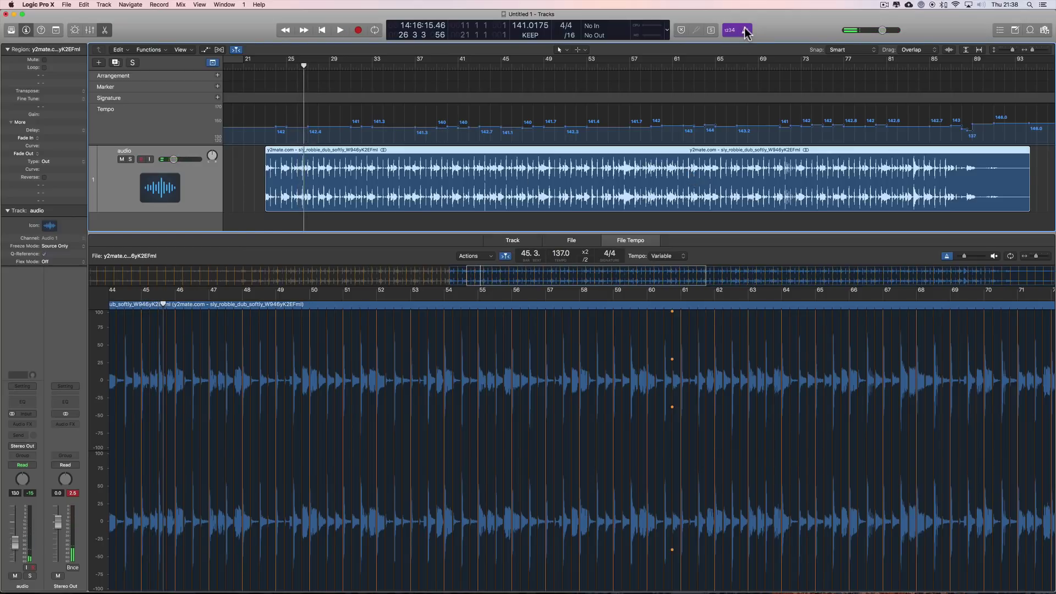
Lower the audio track's volume to -14 dB and resume playback from bar 26, stopping at bar 31.
{"action": "left_click_drag", "start_coordinate": [172, 160], "coordinate": [171, 160]}
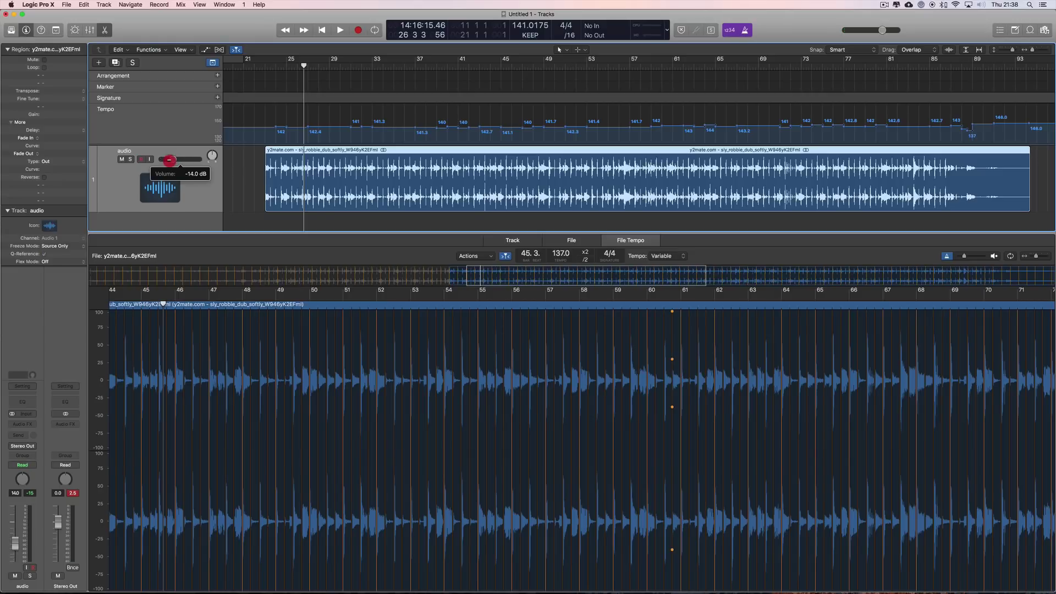
{"action": "key", "text": "space"}
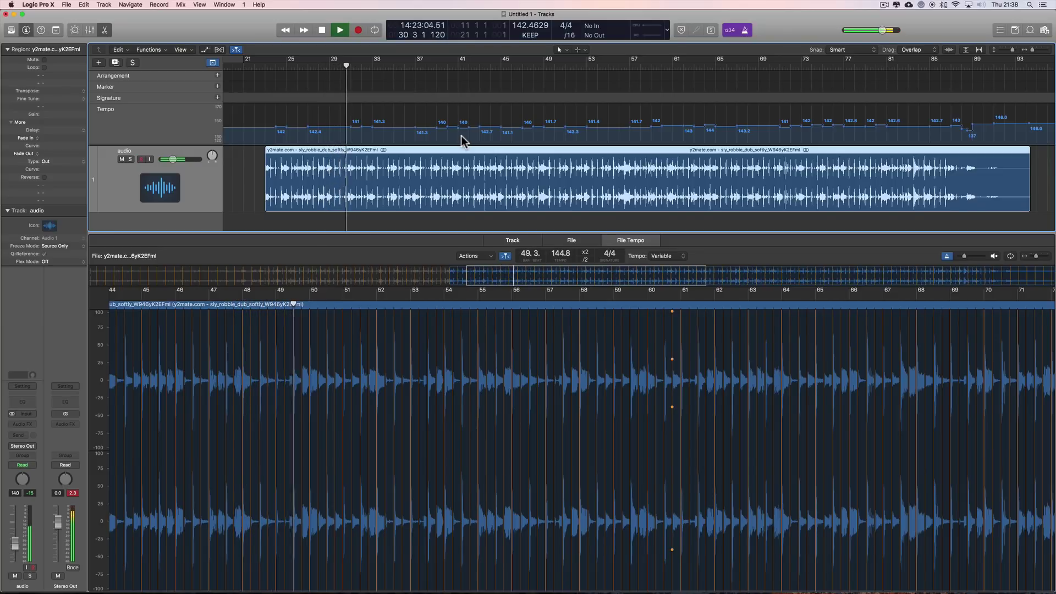
{"action": "key", "text": "space"}
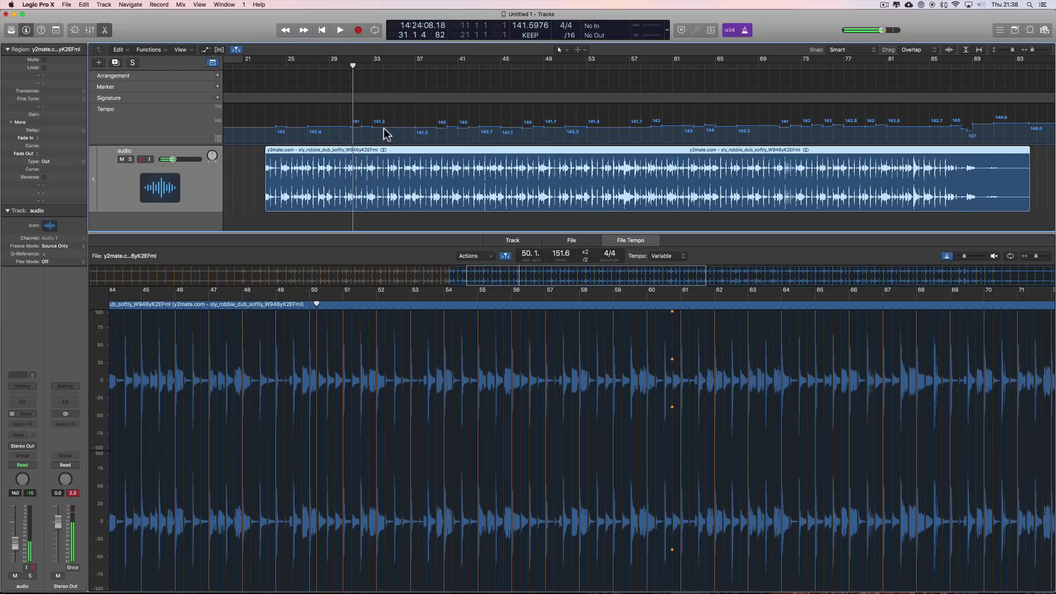
{"action": "scroll", "coordinate": [704, 135], "scroll_direction": "right", "scroll_amount": 1}
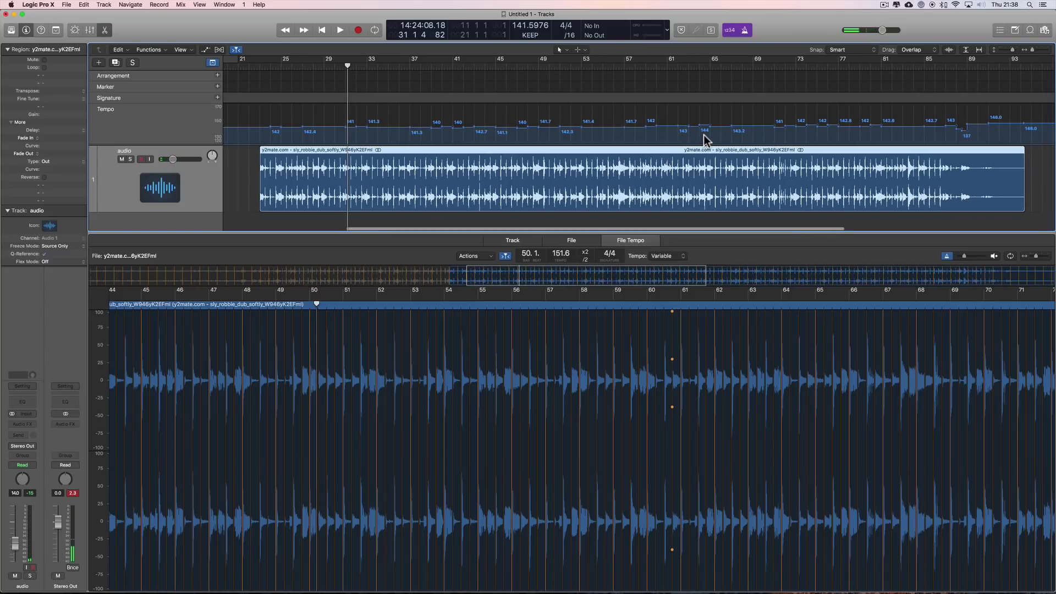